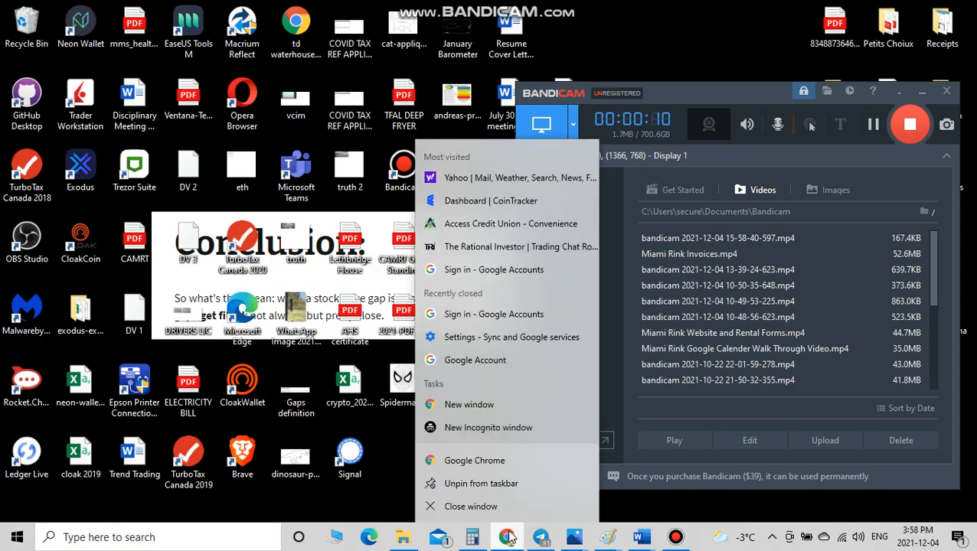
Open a maximized Chrome window, go to Google Drive and sign in to the arena account with the account password.
click(494, 406)
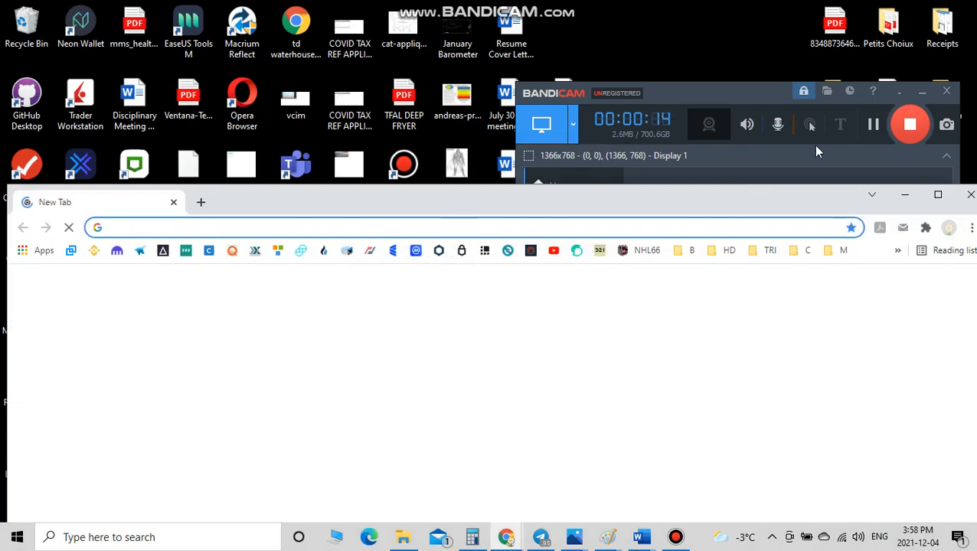
click(938, 195)
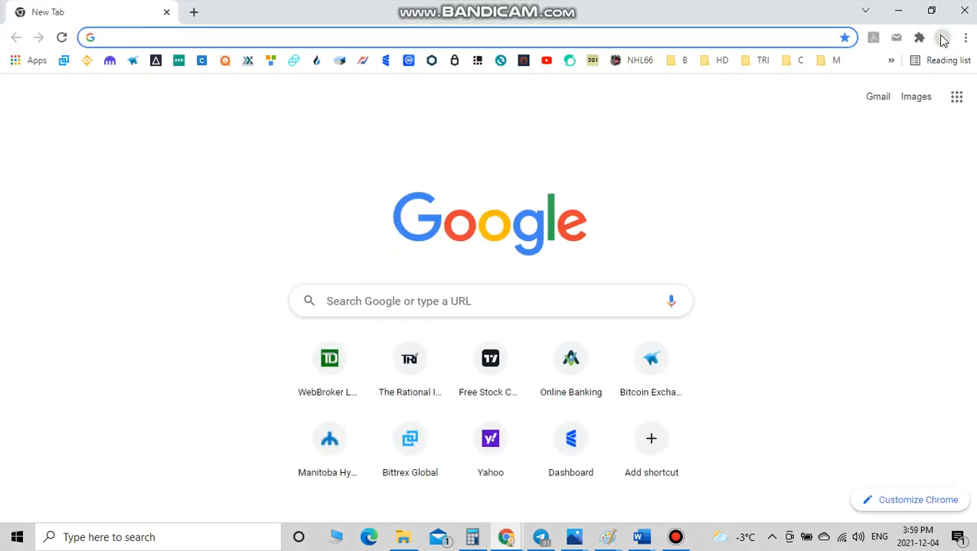
click(955, 96)
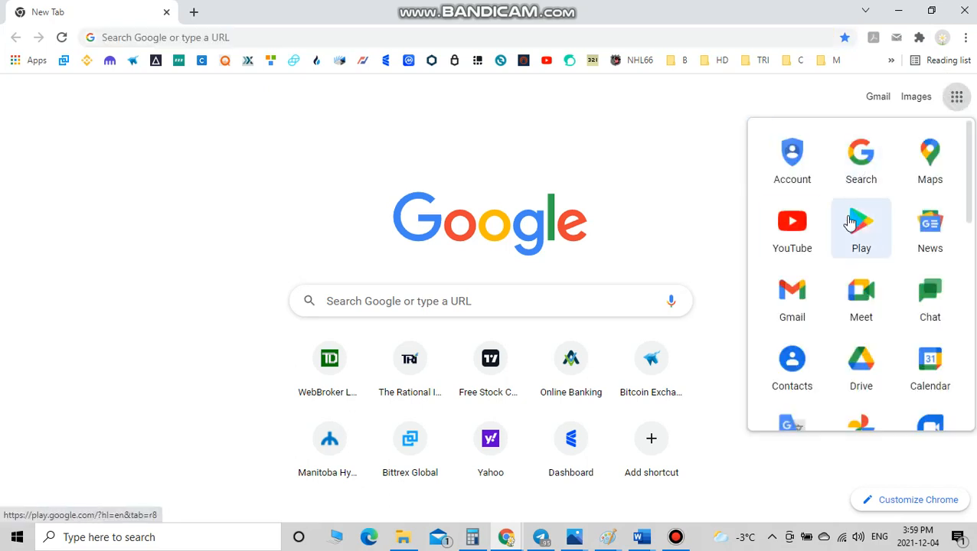
click(867, 361)
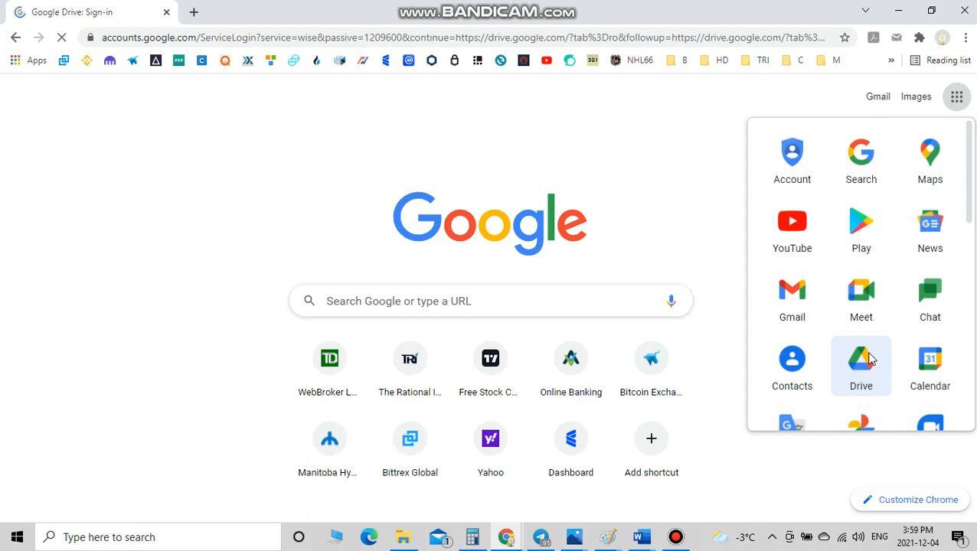
click(470, 245)
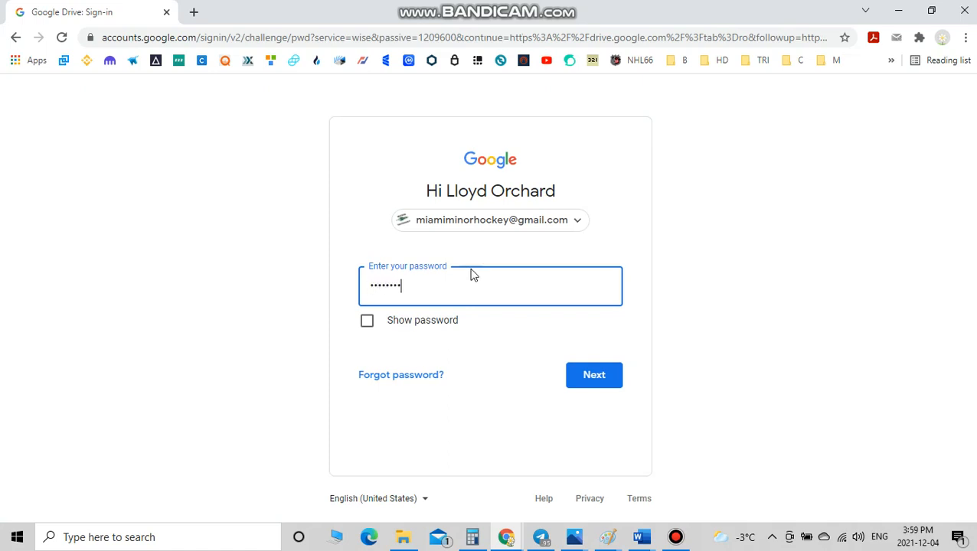
key(Return)
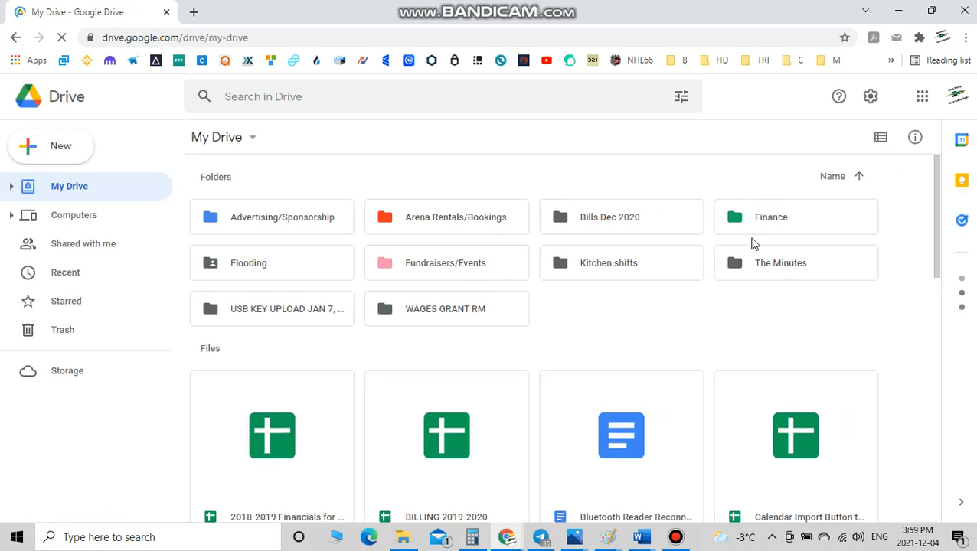
Open the Calendar Import spreadsheet from the Finance folder and dismiss its app instructions message.
double_click(777, 223)
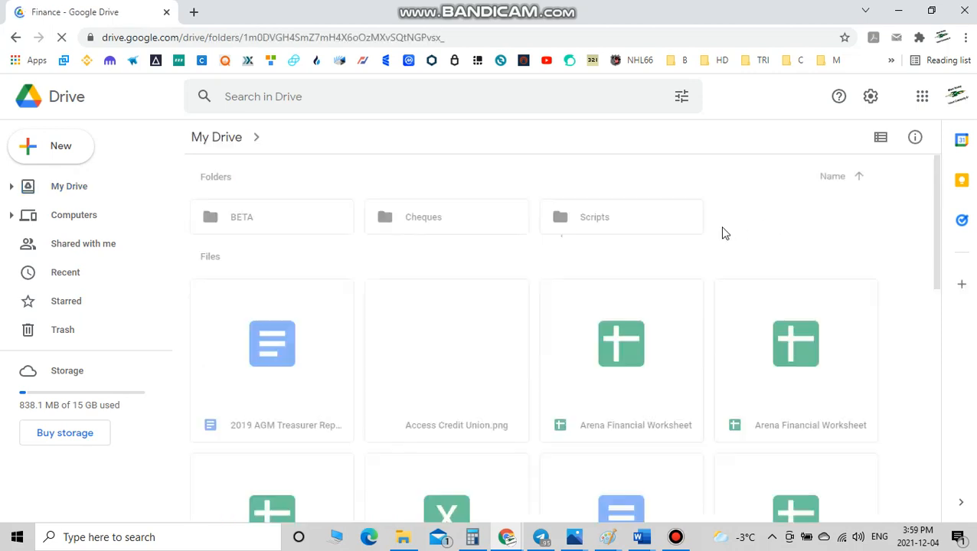
scroll(722, 228, down, 1)
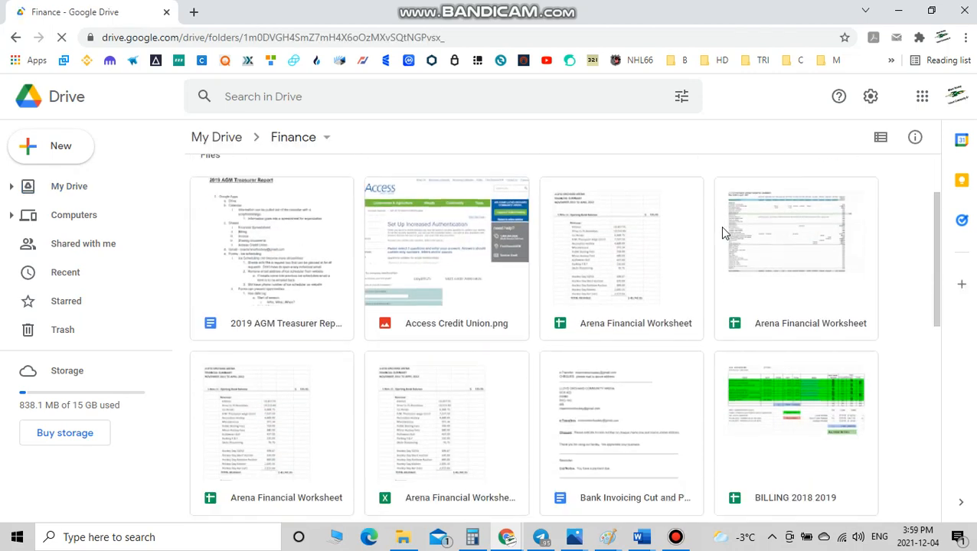
scroll(722, 232, down, 2)
scroll(715, 250, down, 3)
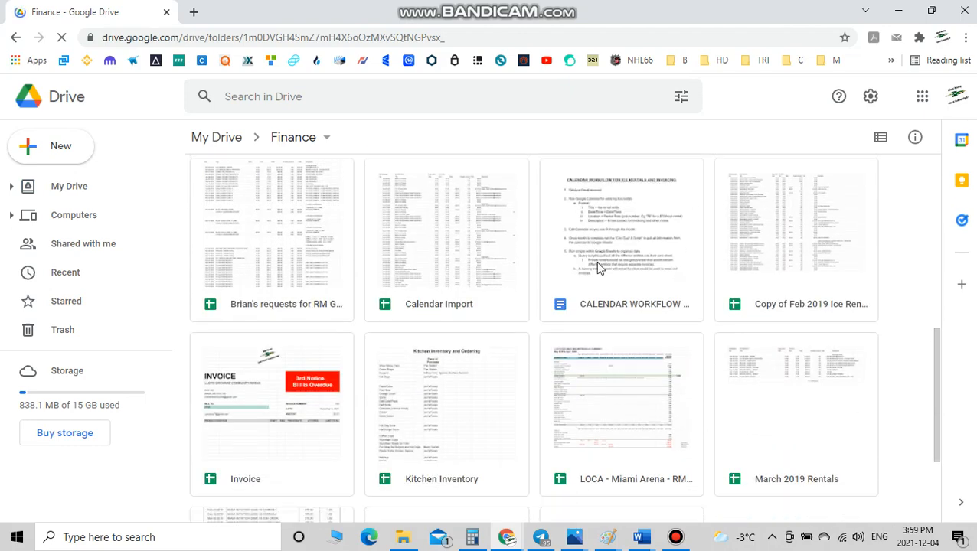
scroll(600, 267, down, 1)
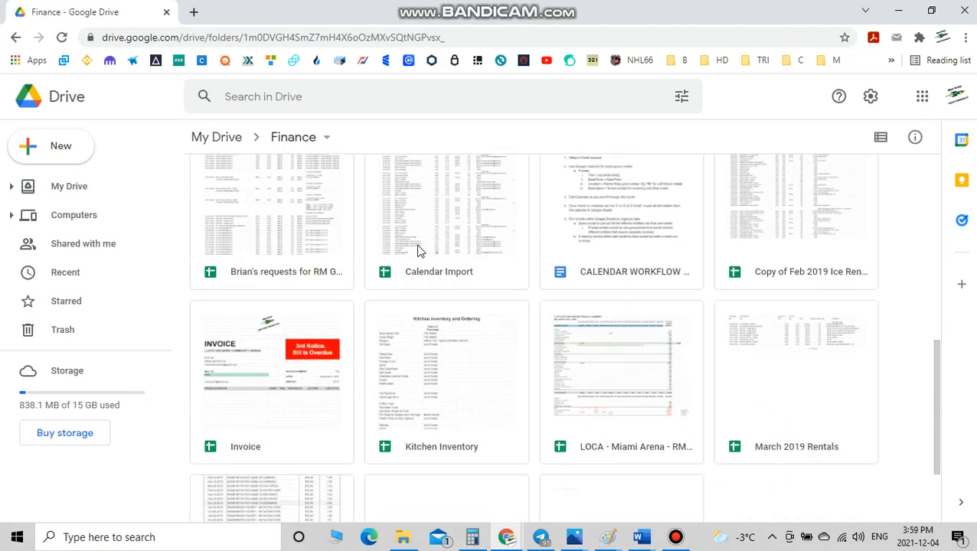
double_click(441, 232)
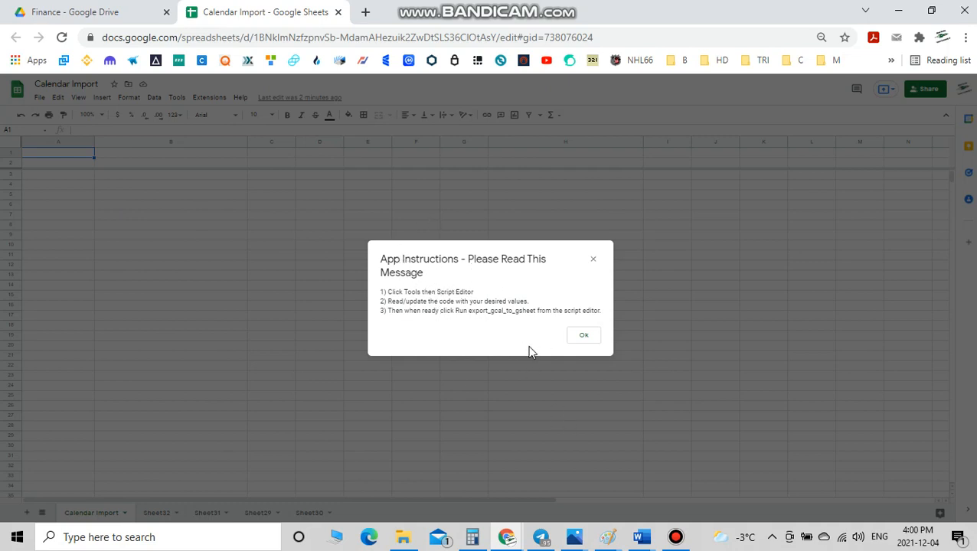
click(582, 338)
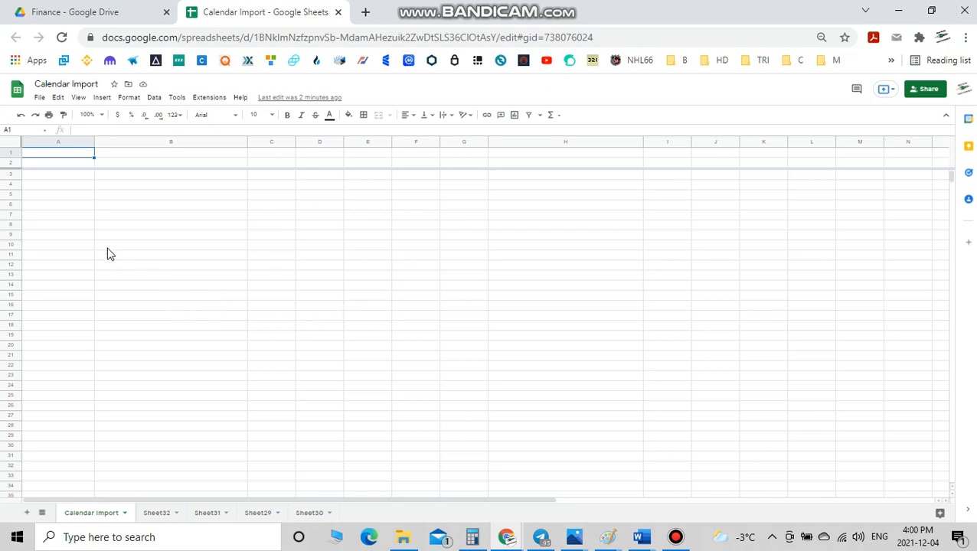
Clear the contents of the entire Calendar Import sheet and select cell A1.
click(11, 142)
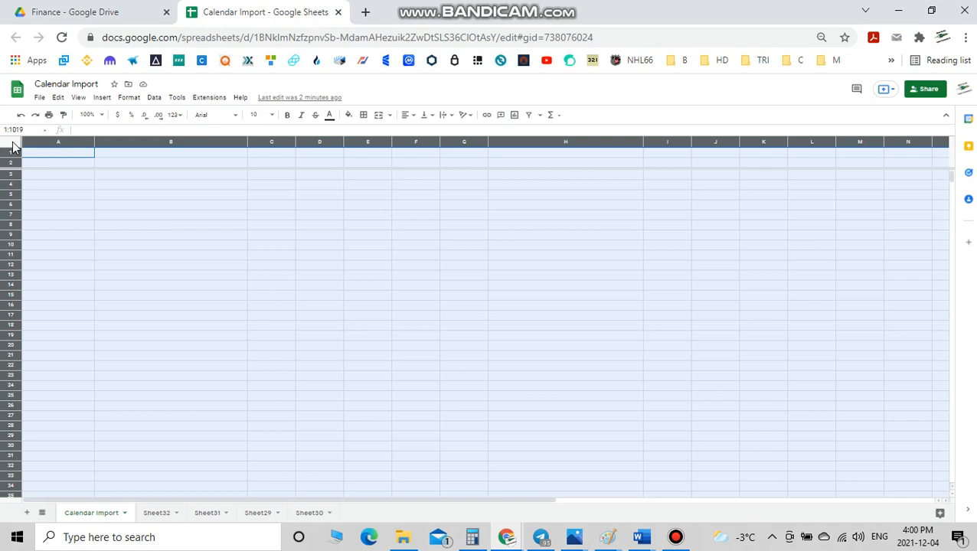
key(Delete)
click(73, 185)
click(49, 152)
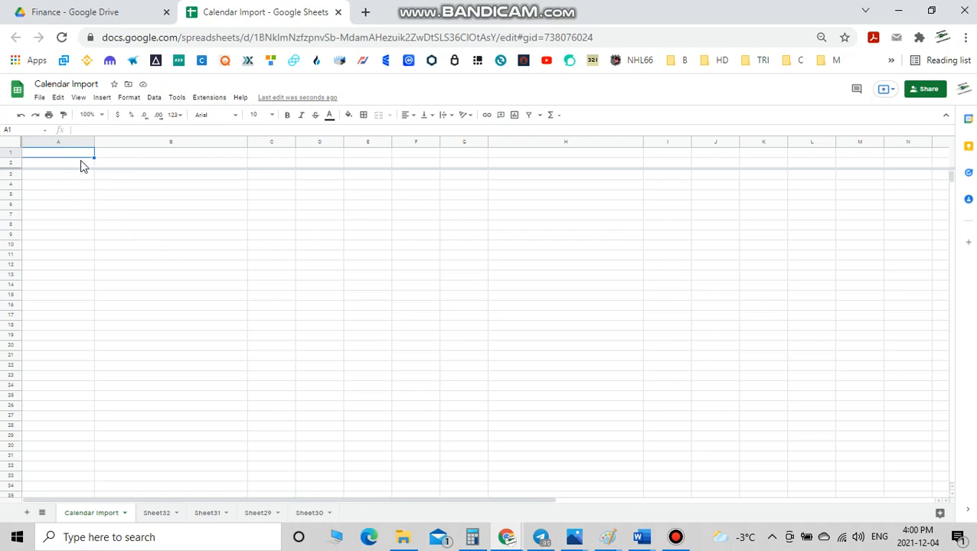
Open the spreadsheet's Apps Script project named C TO G v2.0 Full Season.
click(173, 100)
mouse_move(156, 105)
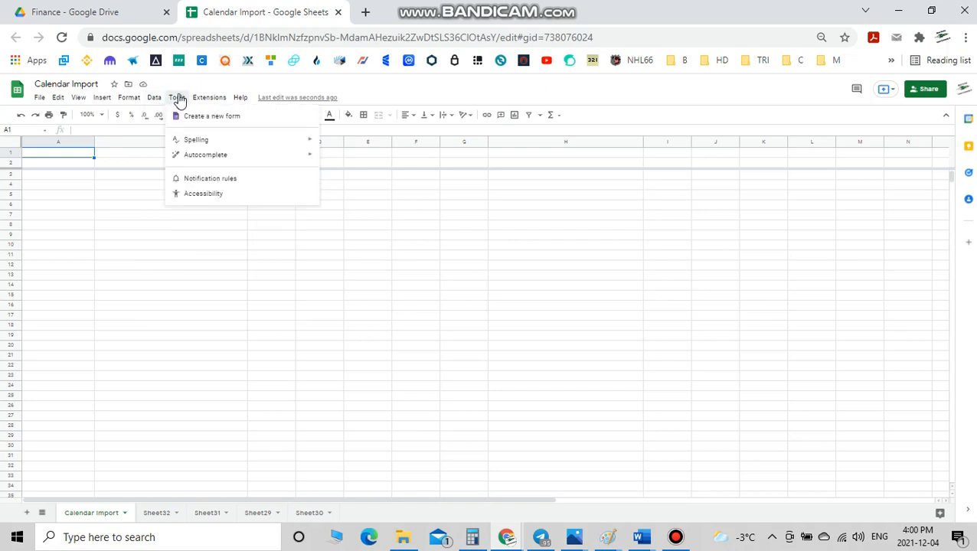
mouse_move(213, 104)
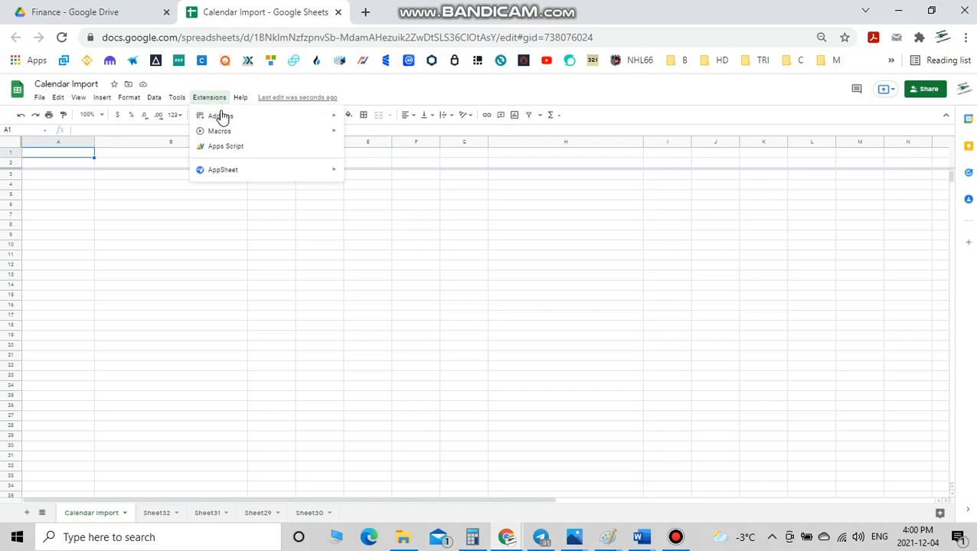
mouse_move(222, 122)
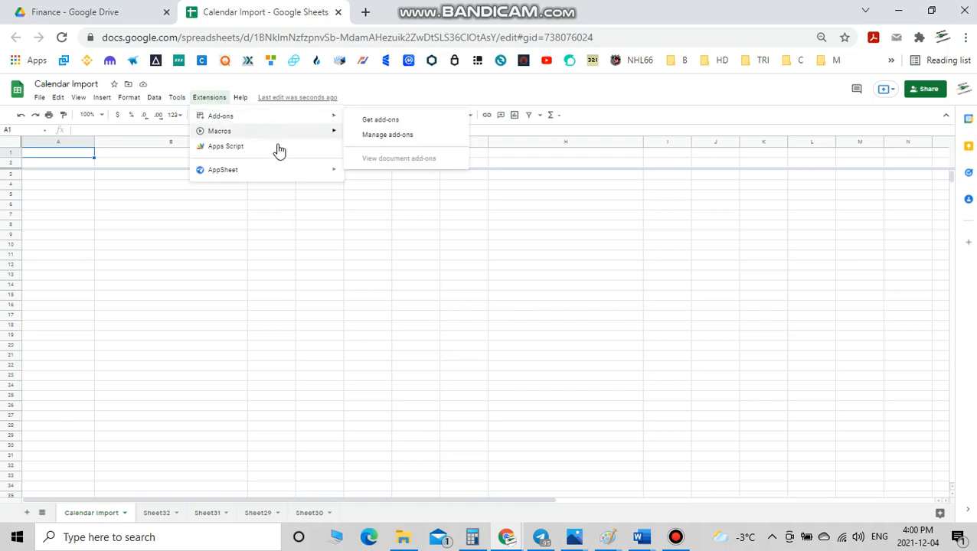
click(222, 147)
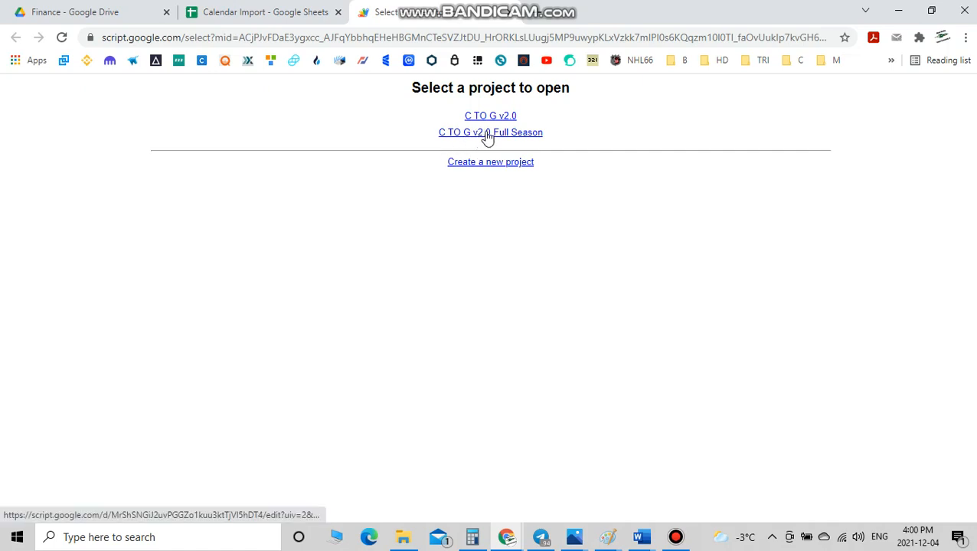
click(483, 134)
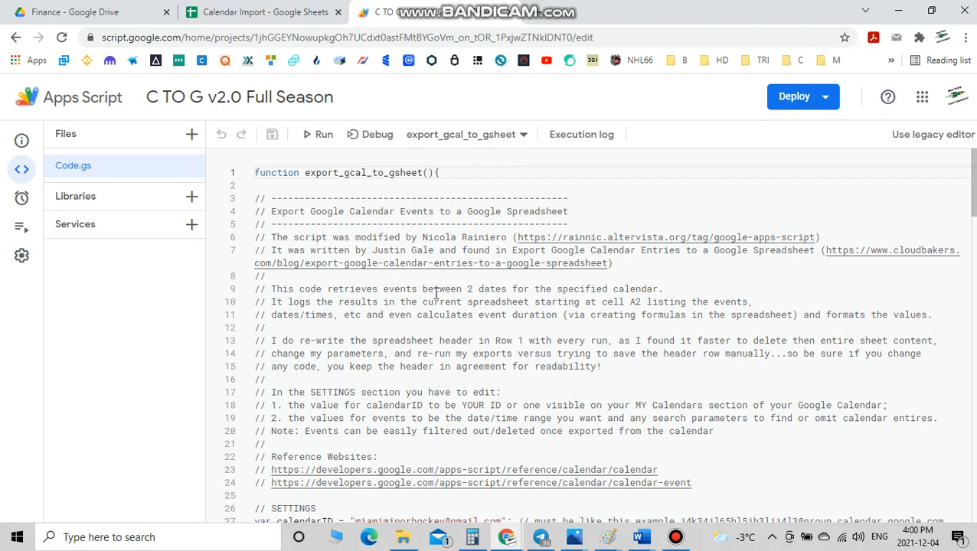
Examine the code of the calendar export script, including the calendar ID, sheet title and date range in its SETTINGS section.
scroll(437, 294, down, 5)
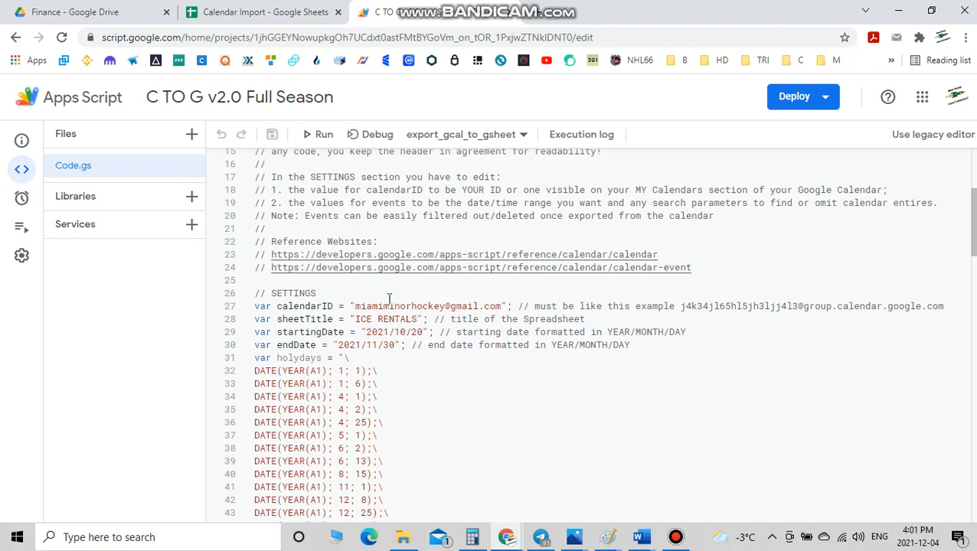
scroll(389, 298, down, 10)
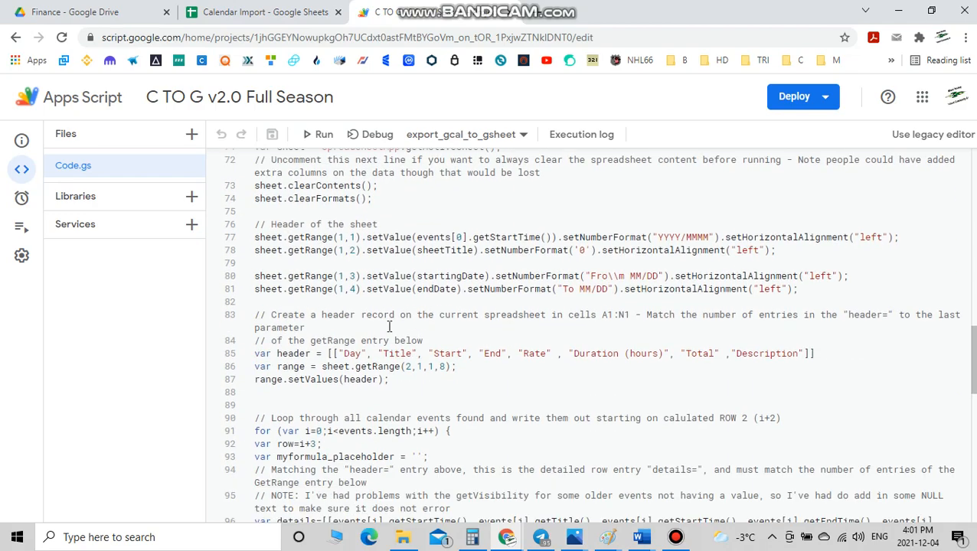
scroll(389, 327, down, 8)
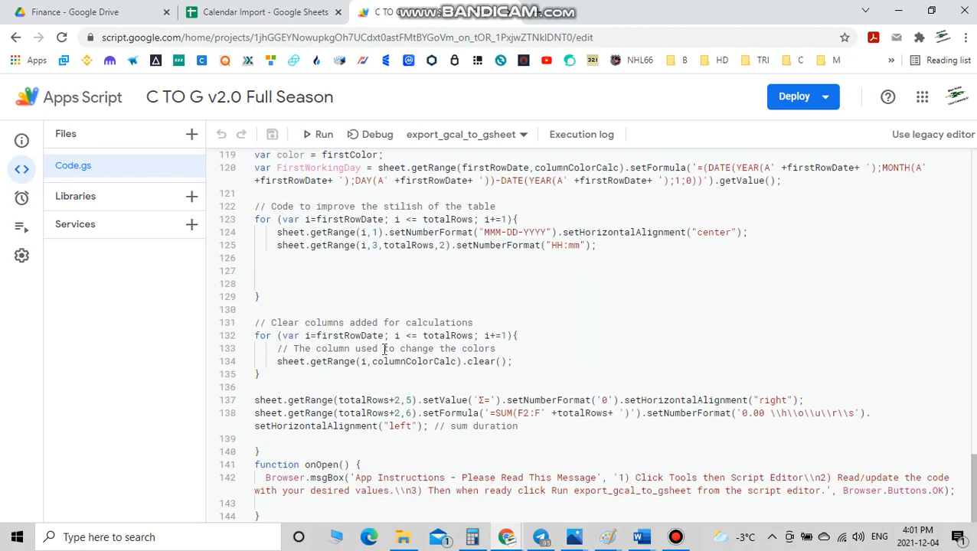
scroll(386, 348, up, 10)
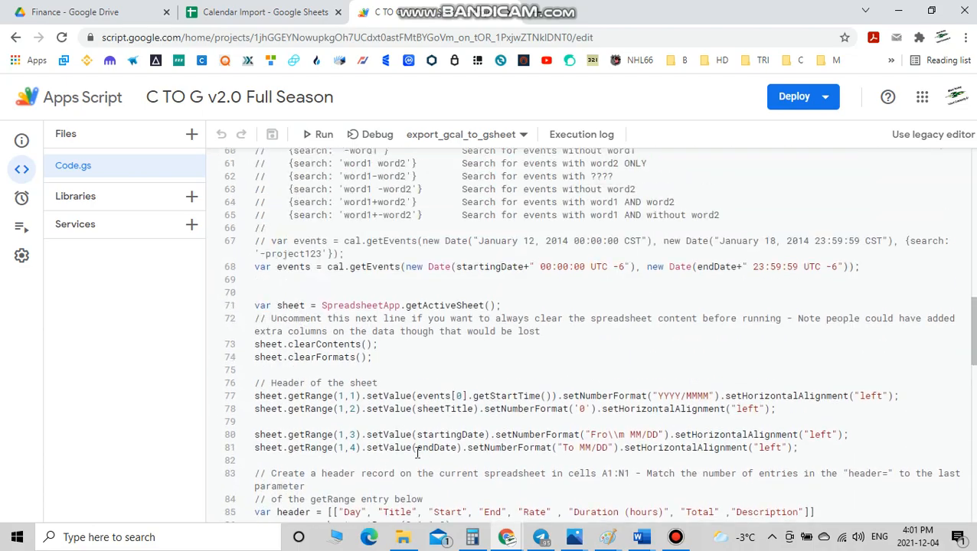
scroll(417, 452, down, 9)
scroll(420, 458, up, 6)
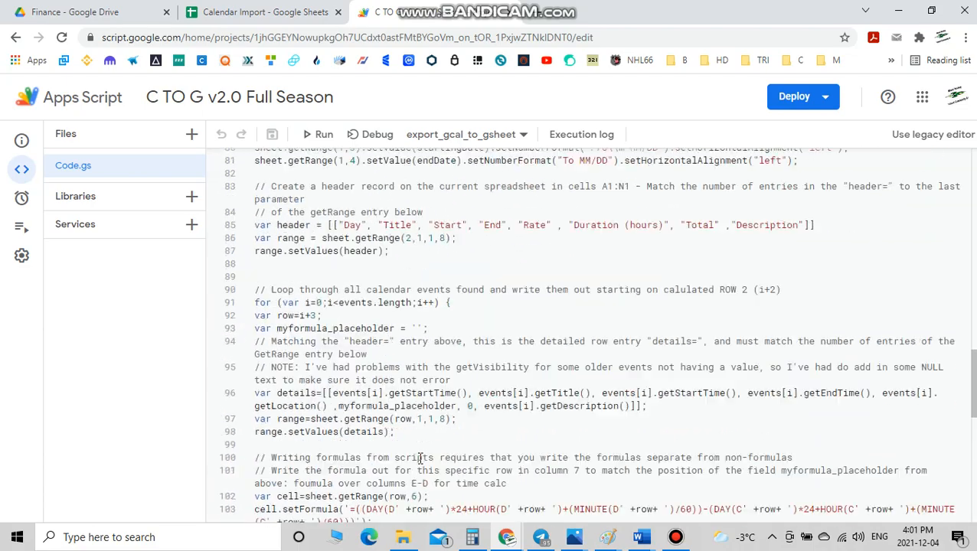
scroll(420, 458, up, 10)
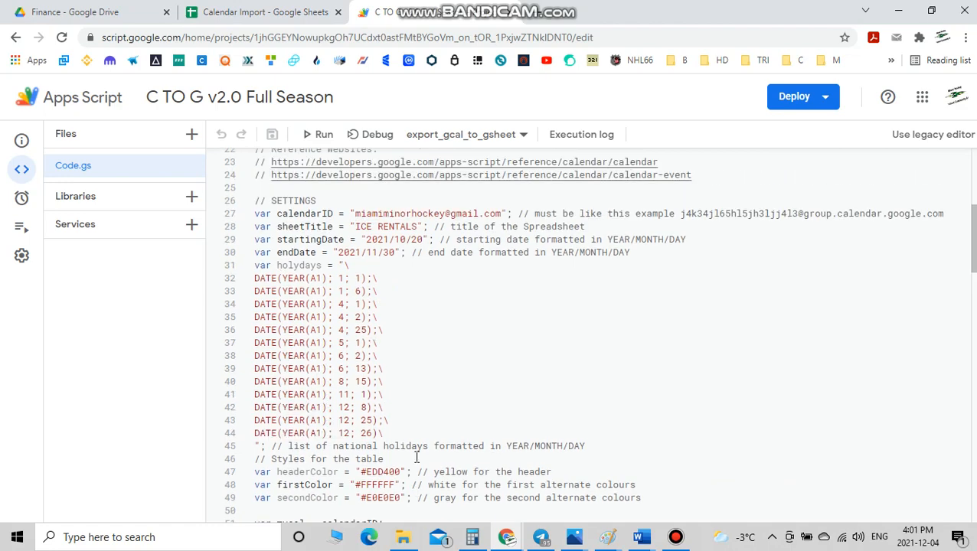
scroll(416, 457, up, 2)
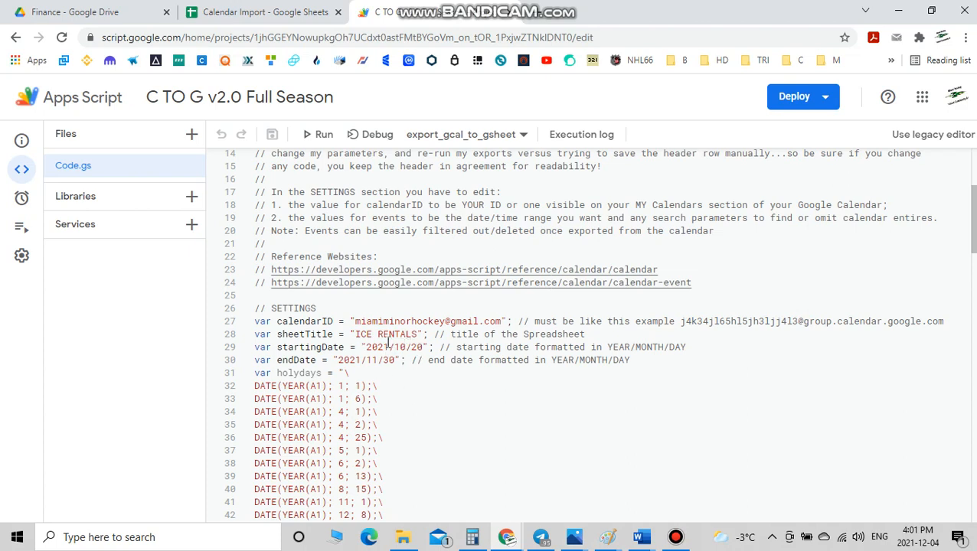
Re-enter the year of the script's startingDate so it reads 2021/10/20, and save the project.
click(387, 345)
key(BackSpace)
key(BackSpace)
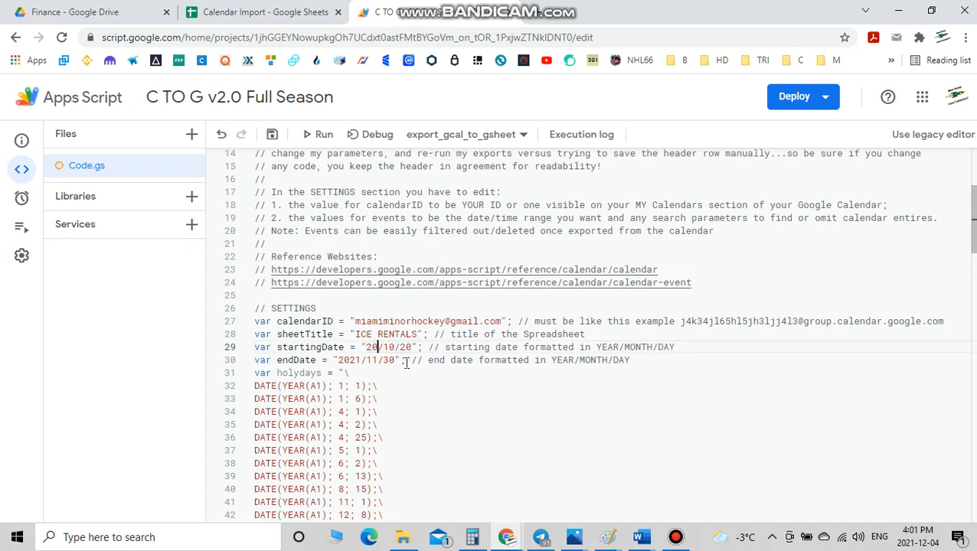
text(21)
key(ctrl+s)
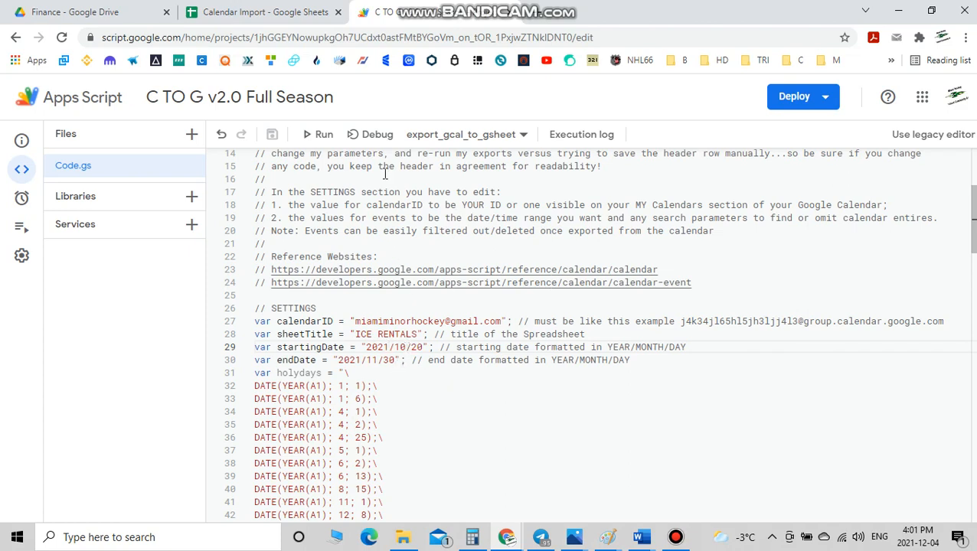
Run the export_gcal_to_gsheet function and review the exported events in the Calendar Import sheet.
click(320, 139)
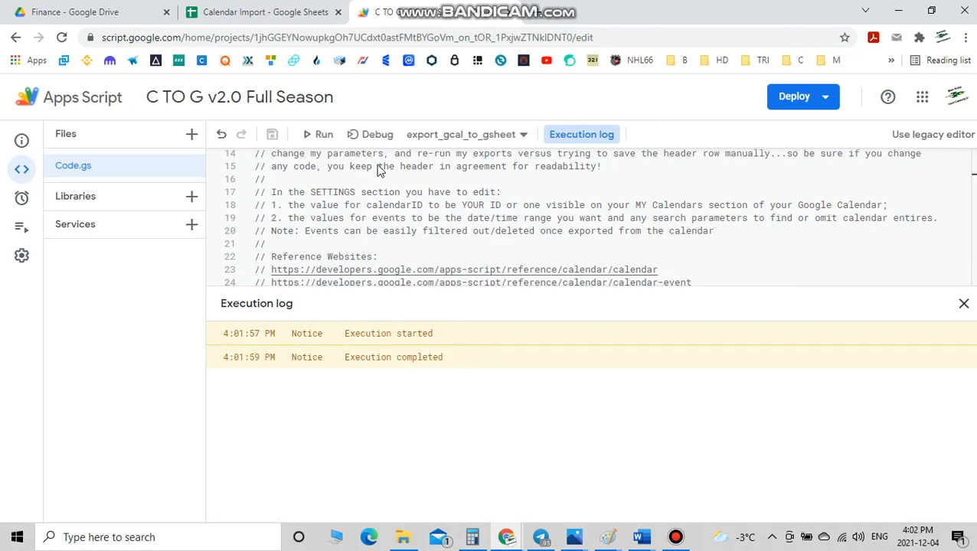
click(239, 13)
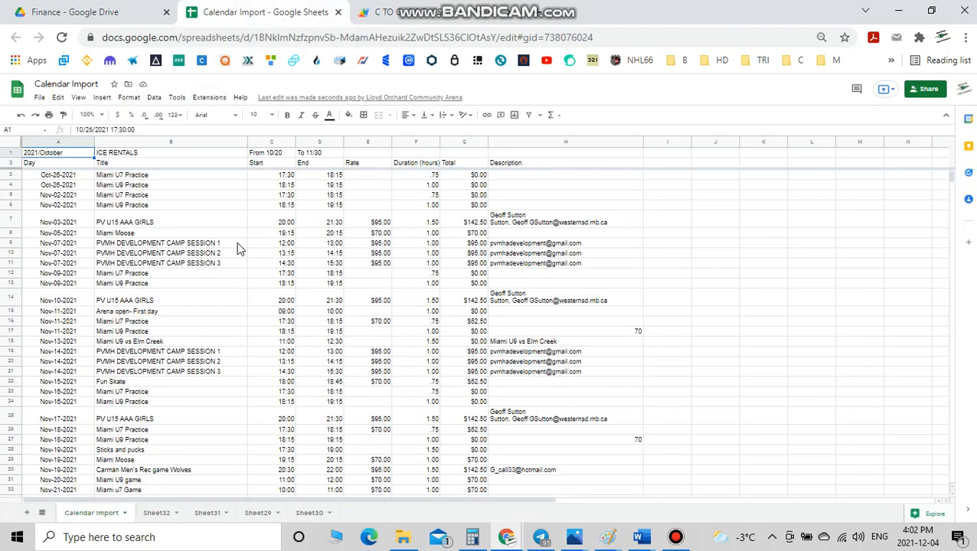
scroll(239, 248, down, 10)
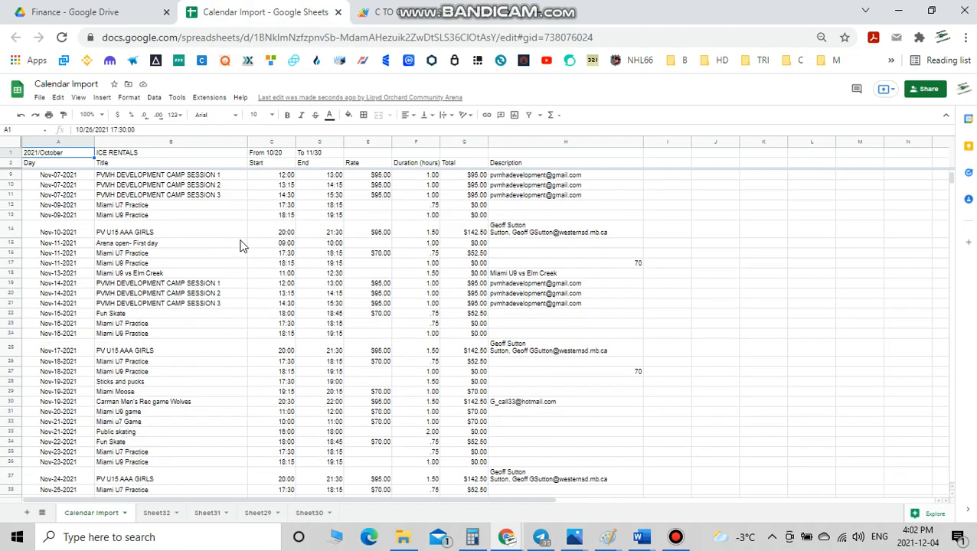
scroll(242, 246, up, 8)
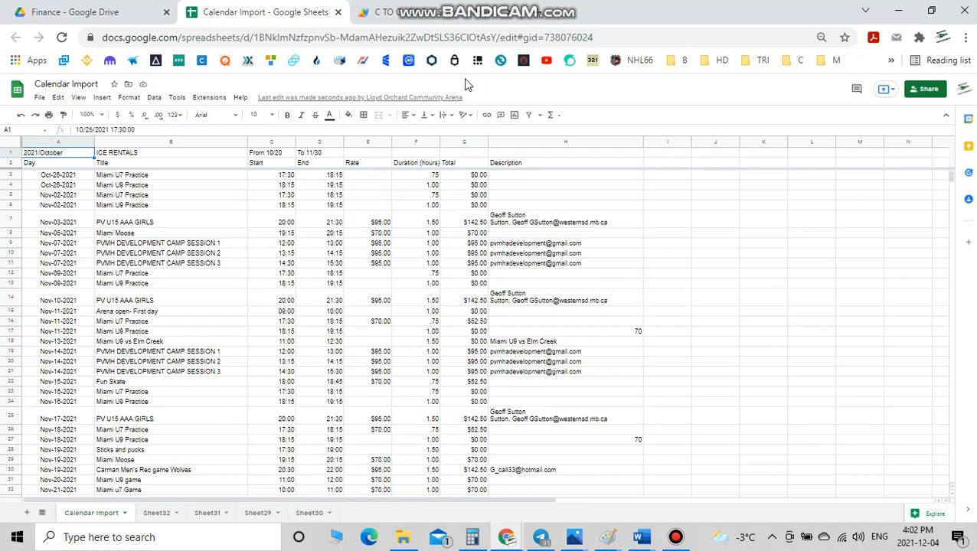
Open Google Calendar in a new browser tab.
click(534, 17)
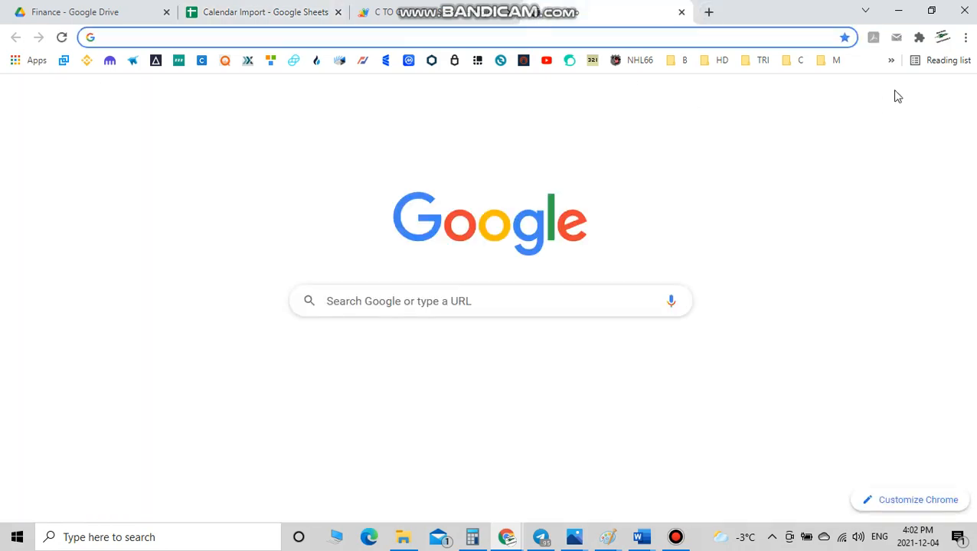
click(911, 103)
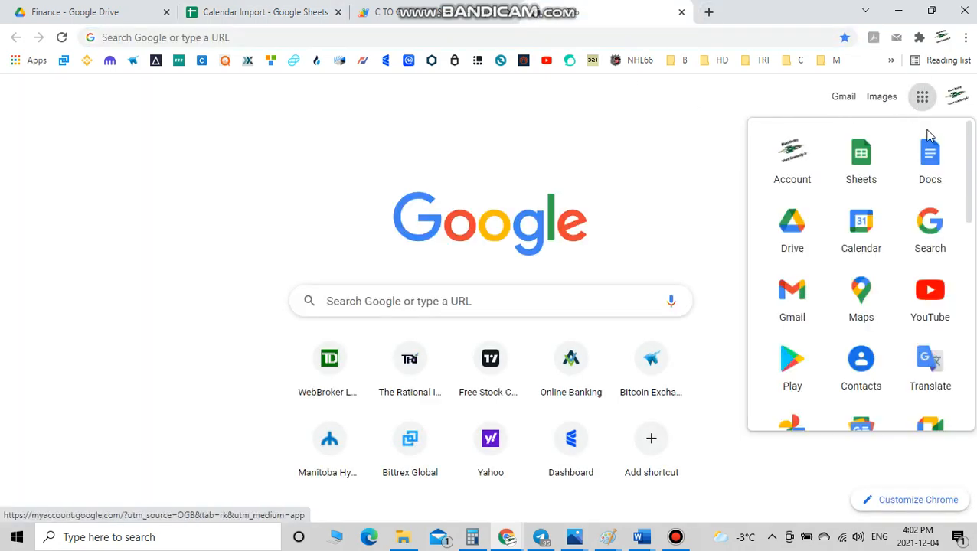
click(873, 222)
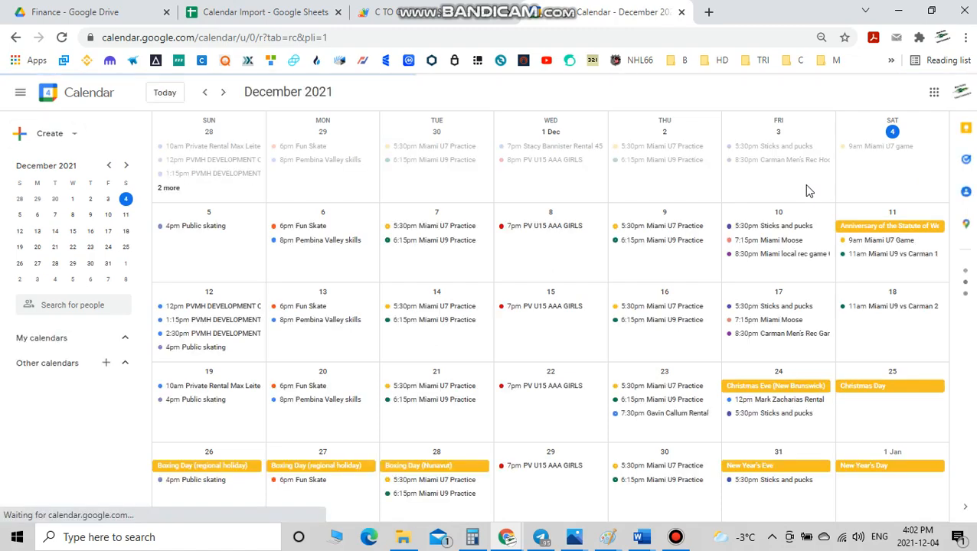
Compare the events exported to the Calendar Import sheet with the October 2021 month view in Google Calendar.
click(295, 11)
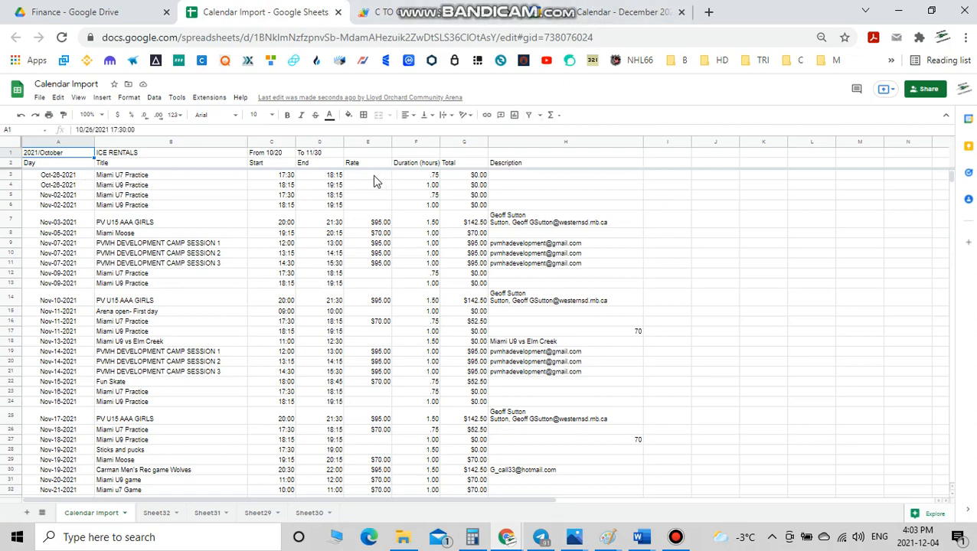
click(571, 7)
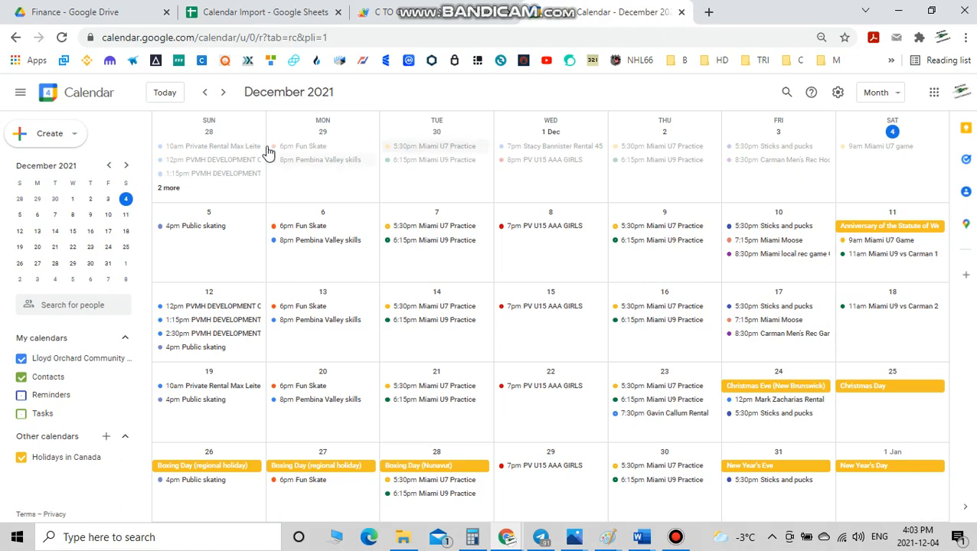
click(206, 94)
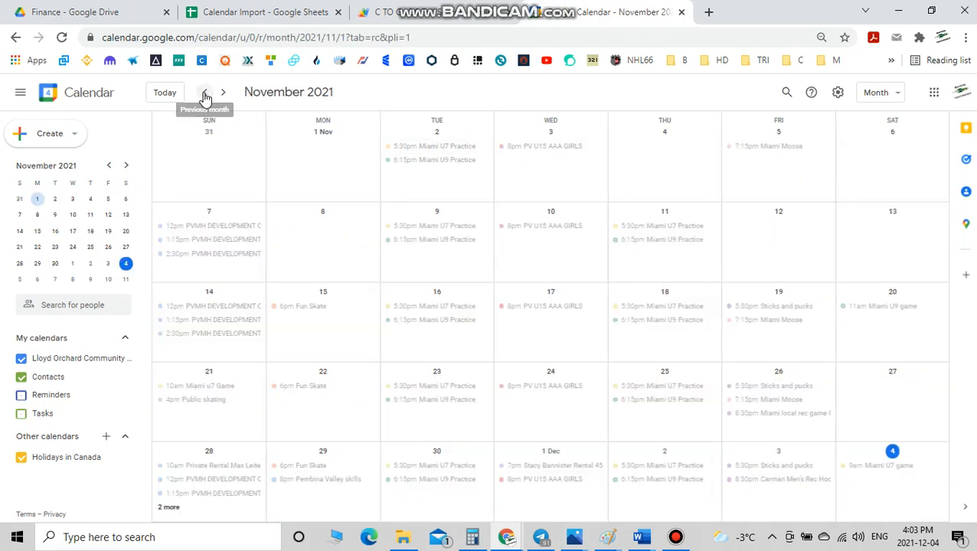
click(206, 95)
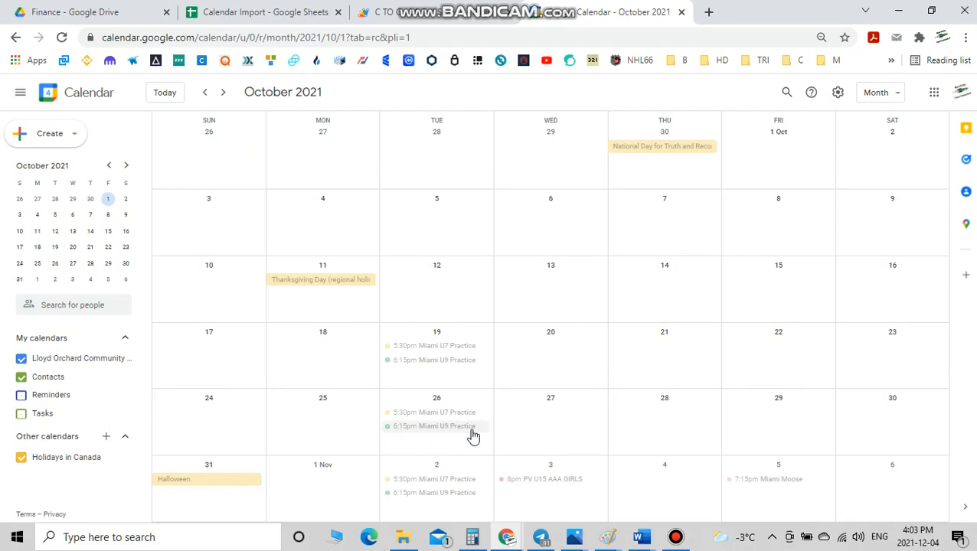
click(247, 11)
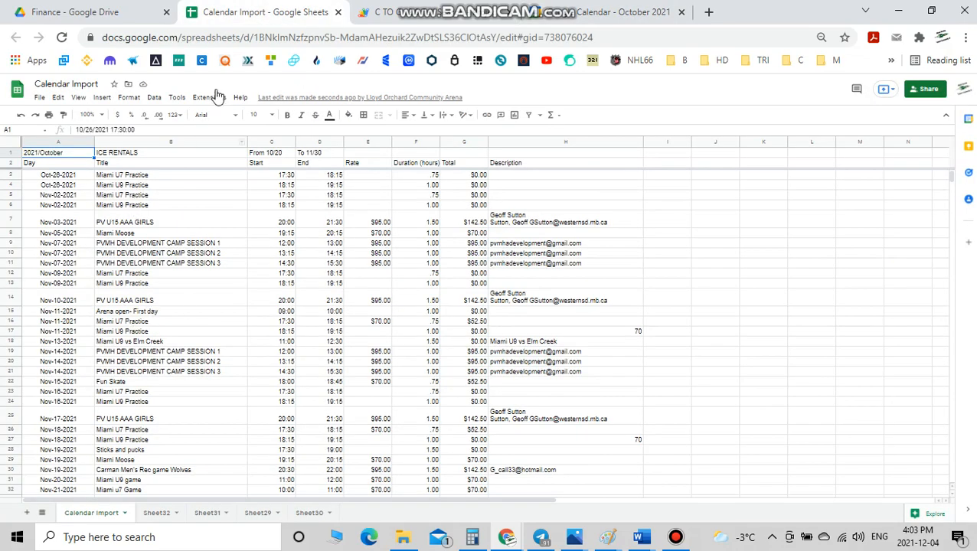
click(556, 12)
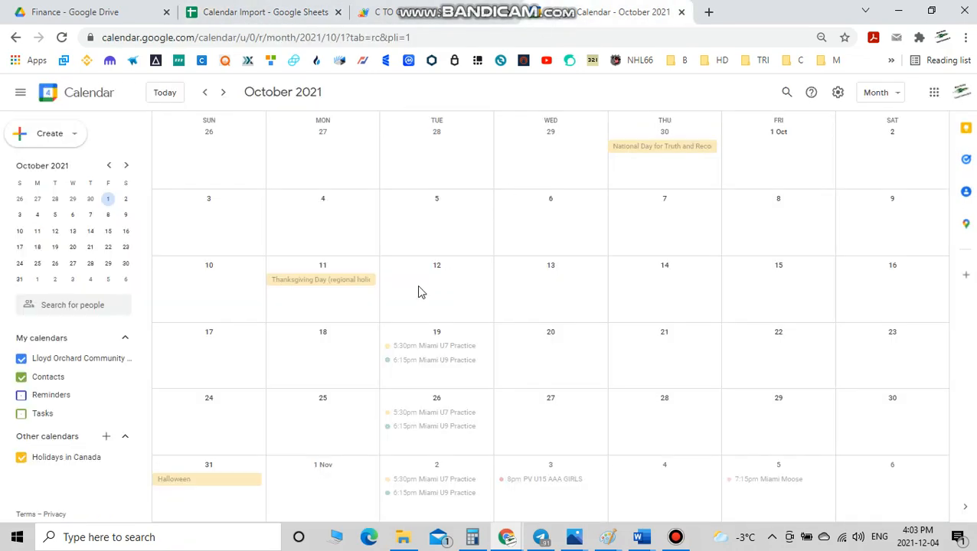
View the full details of the 19 October Miami U7 Practice event and return to the month view without editing it.
click(459, 350)
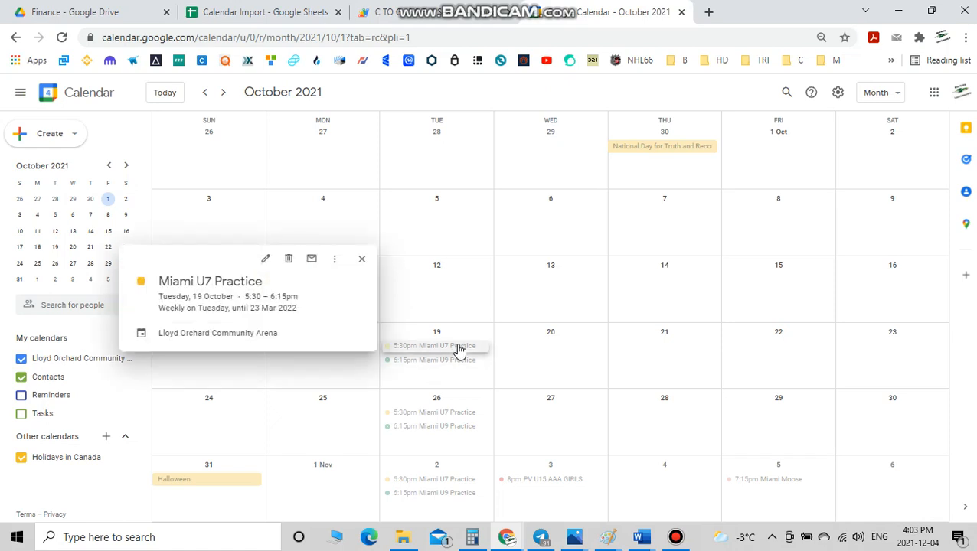
click(267, 259)
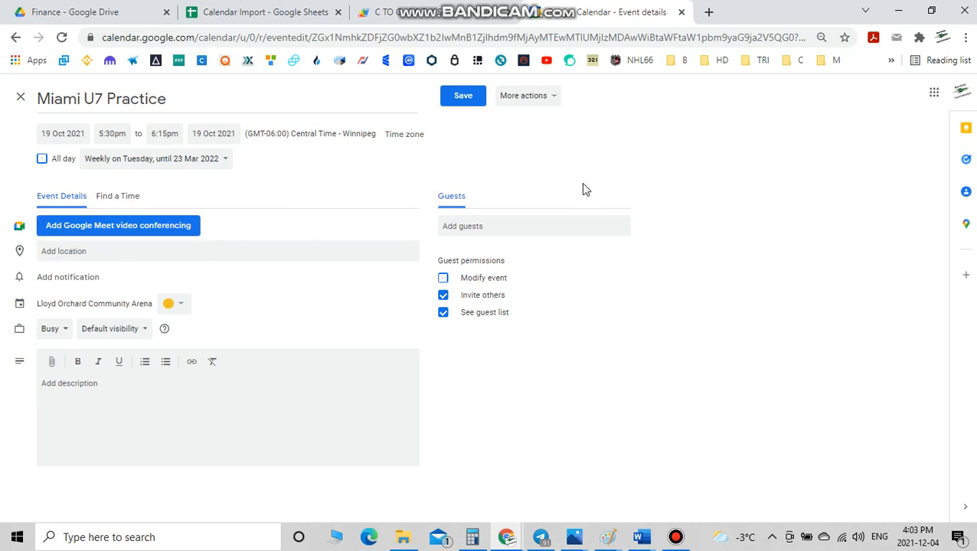
click(21, 96)
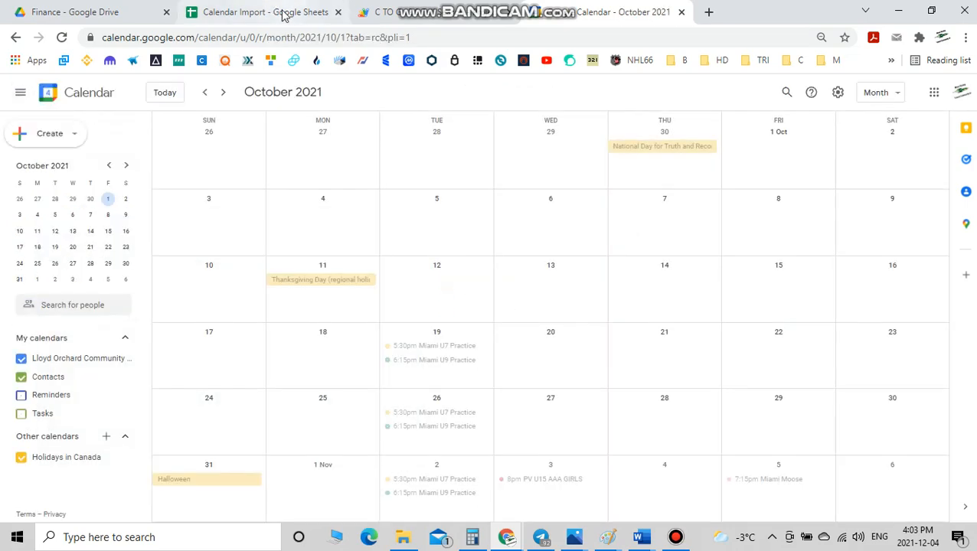
Return to the Calendar Import sheet and review the exported event rows down to the end of the date range.
click(283, 16)
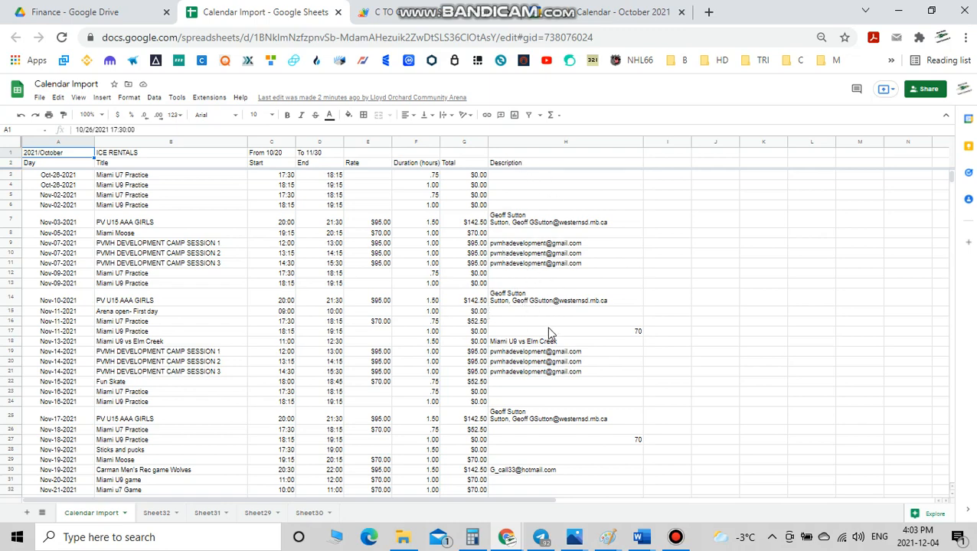
scroll(548, 334, down, 1)
scroll(589, 394, down, 2)
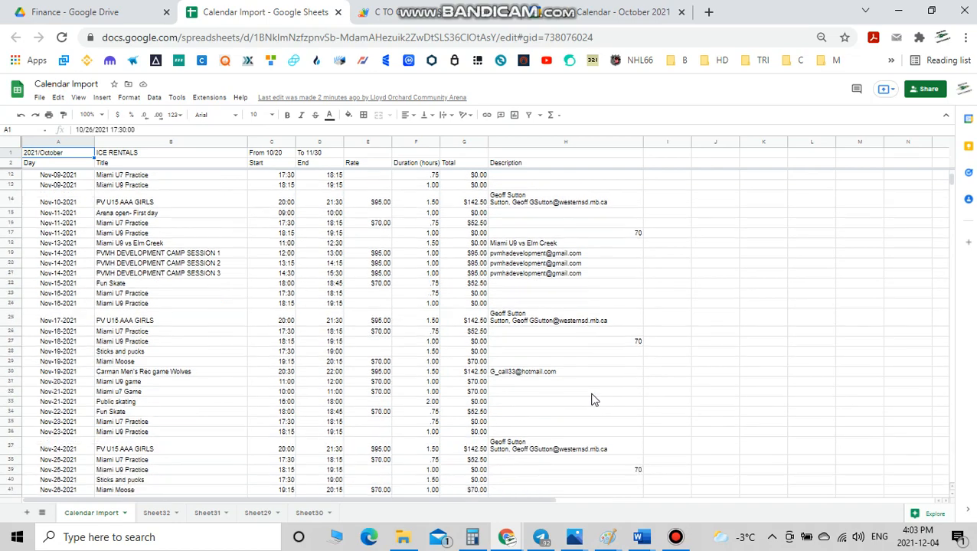
scroll(595, 399, down, 7)
scroll(593, 399, up, 10)
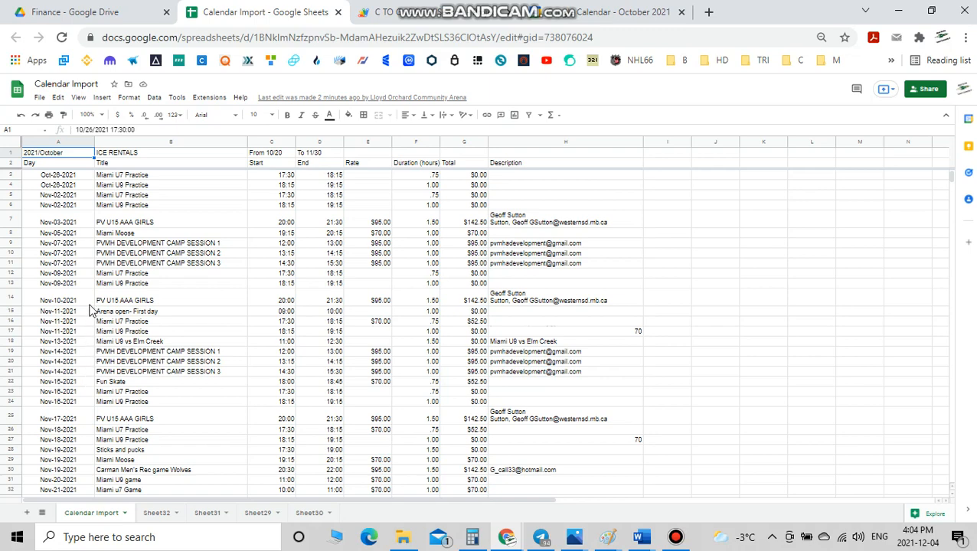
Sort the Calendar Import sheet by the Title column (B) from A to Z and look through the sorted events.
click(12, 143)
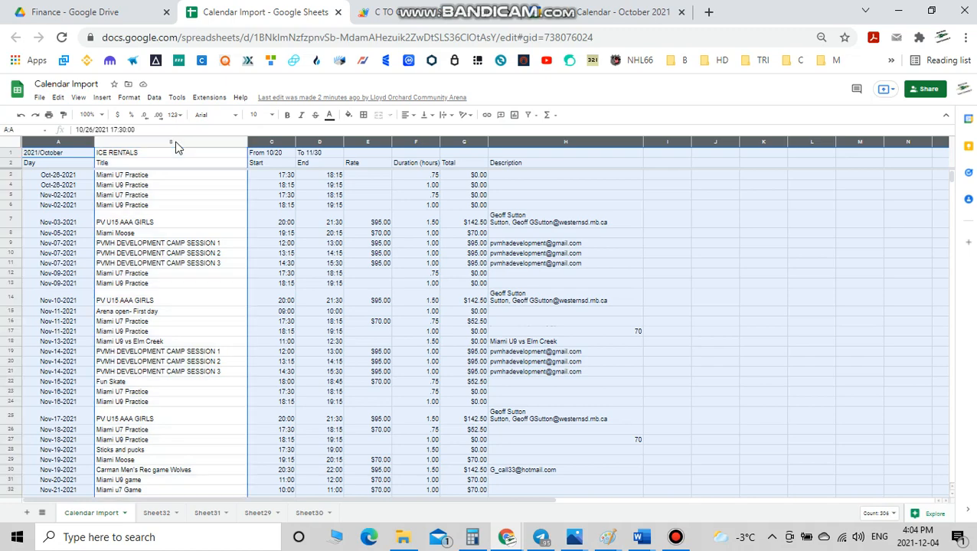
click(175, 140)
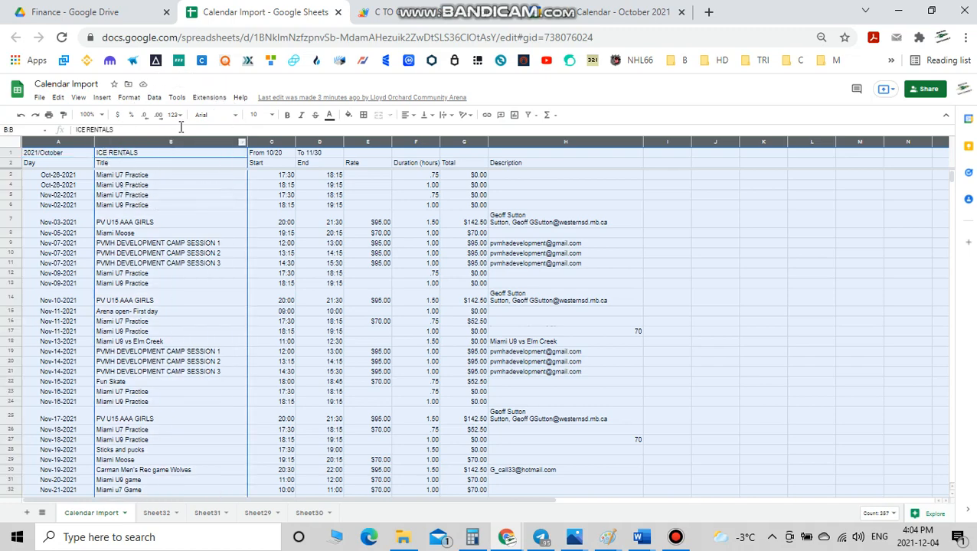
click(178, 100)
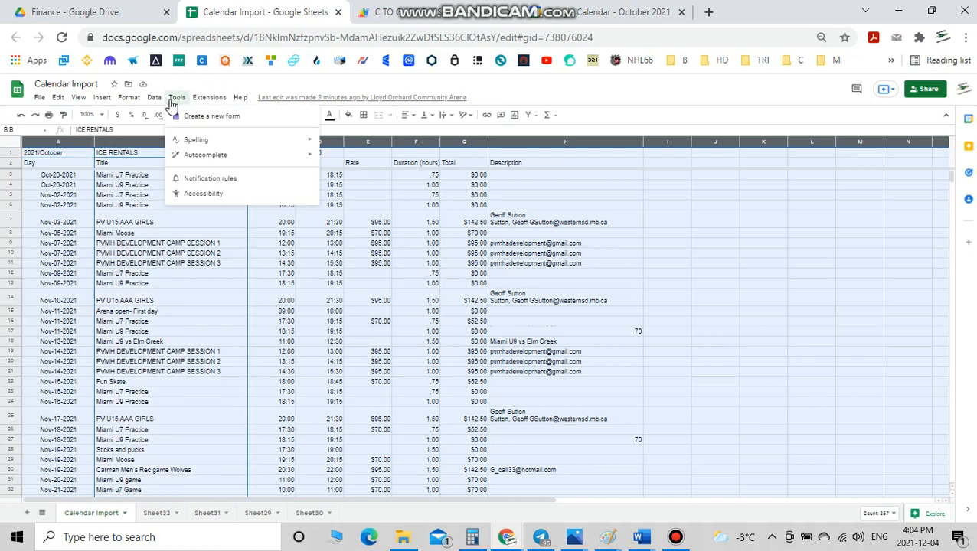
mouse_move(156, 101)
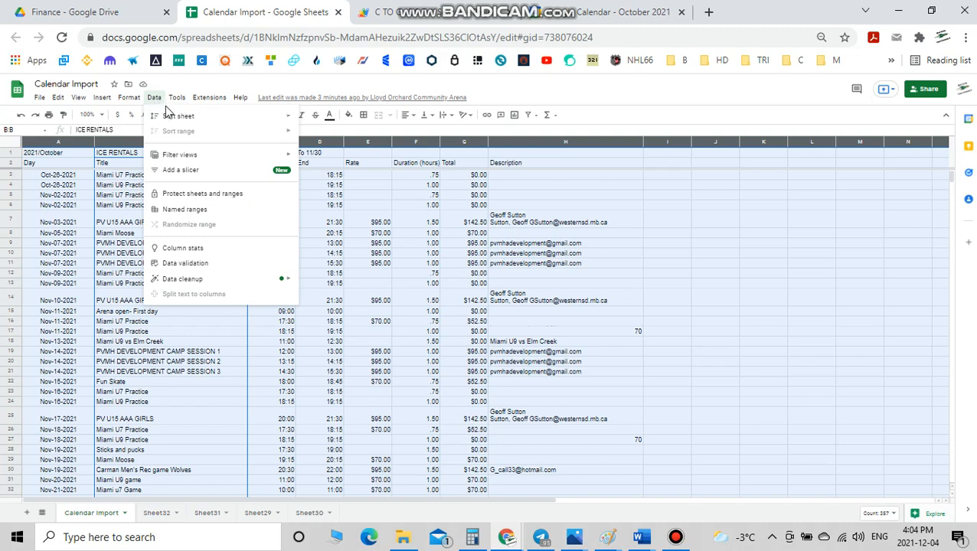
mouse_move(185, 120)
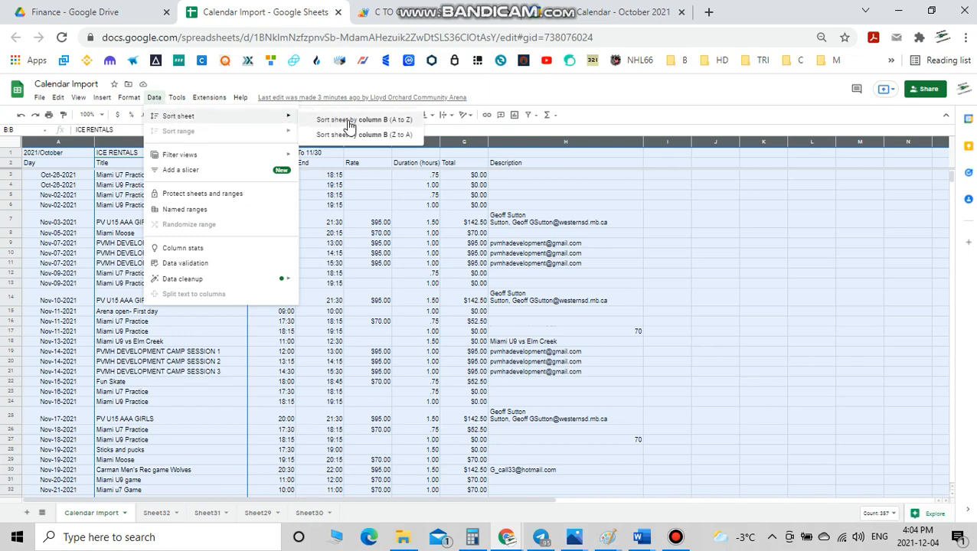
click(372, 125)
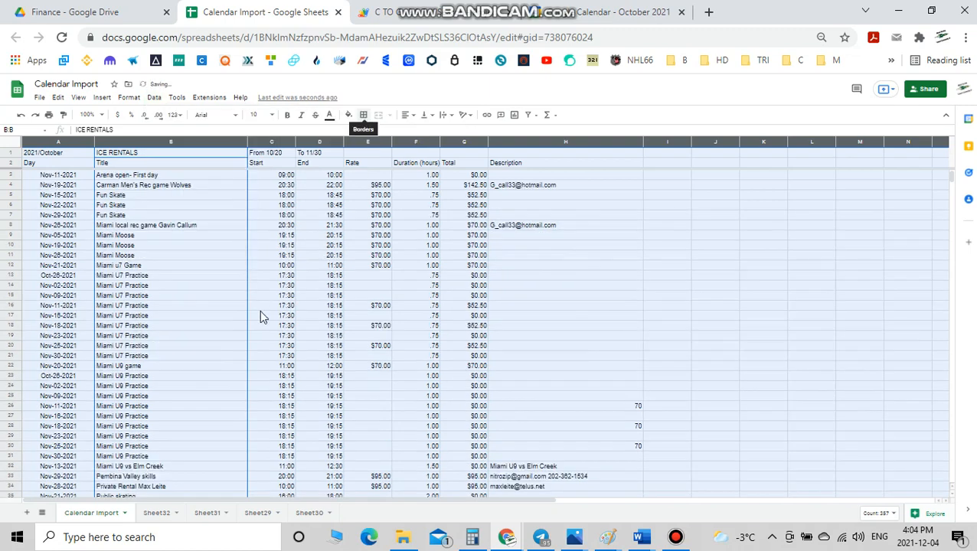
scroll(197, 274, down, 1)
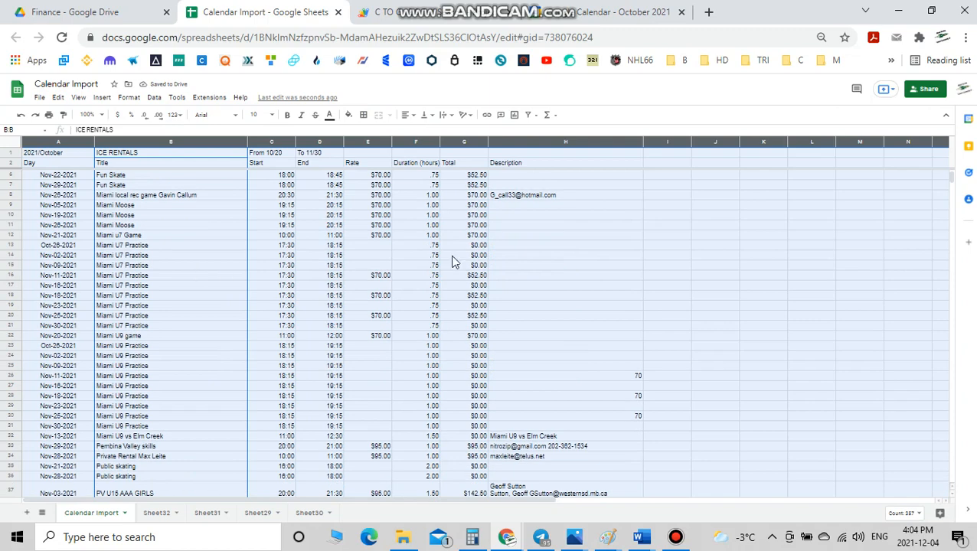
click(762, 268)
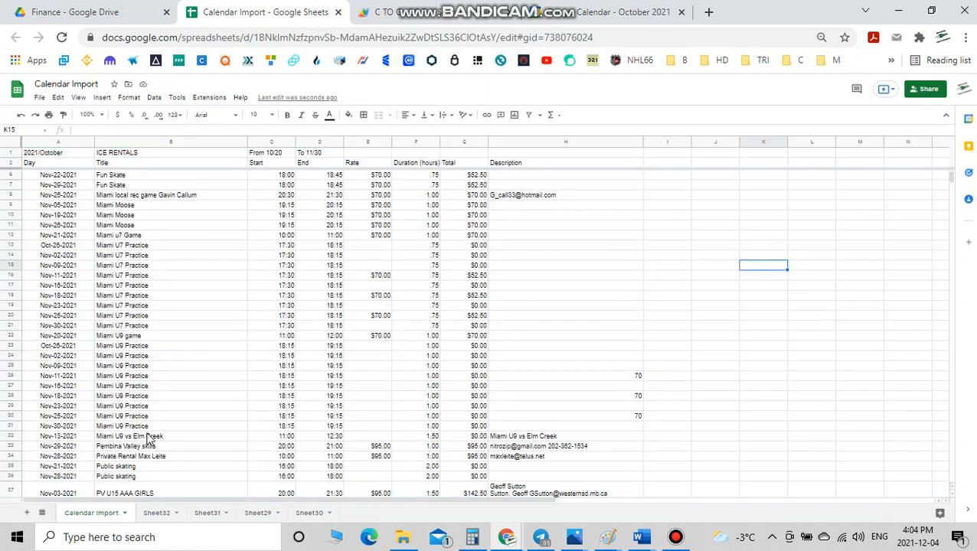
scroll(149, 439, down, 6)
scroll(150, 438, down, 6)
scroll(145, 432, up, 13)
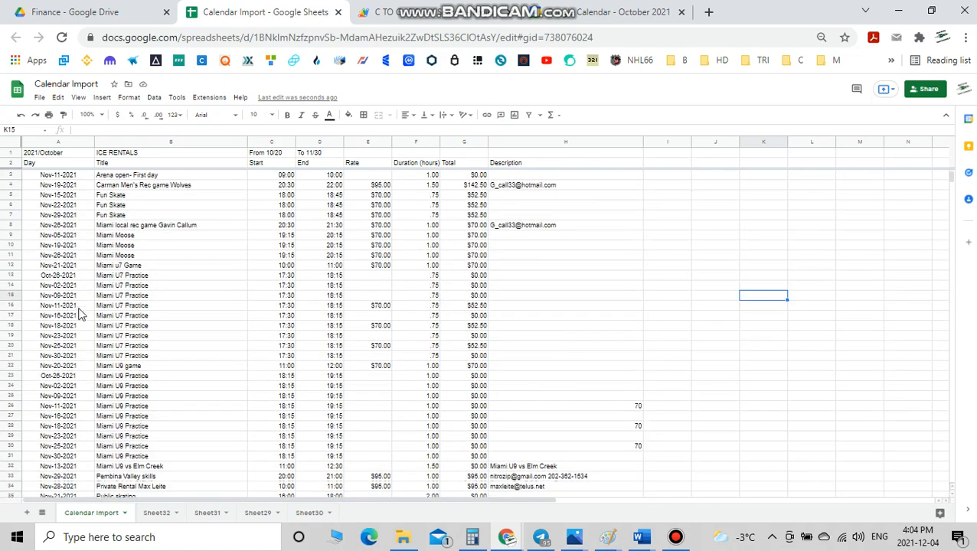
Insert one blank row above the Miami local rec game row and another above the first Miami Moose row.
click(12, 225)
right_click(12, 226)
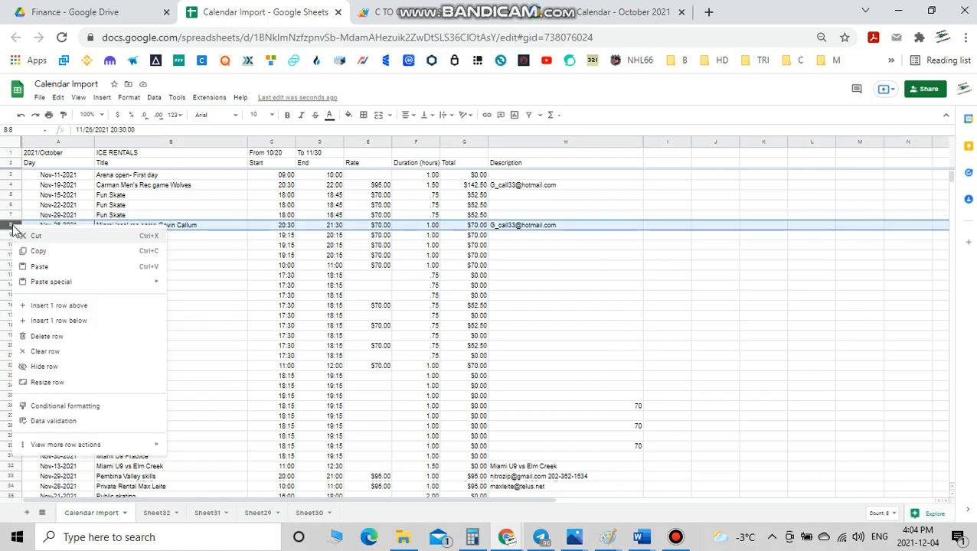
click(54, 308)
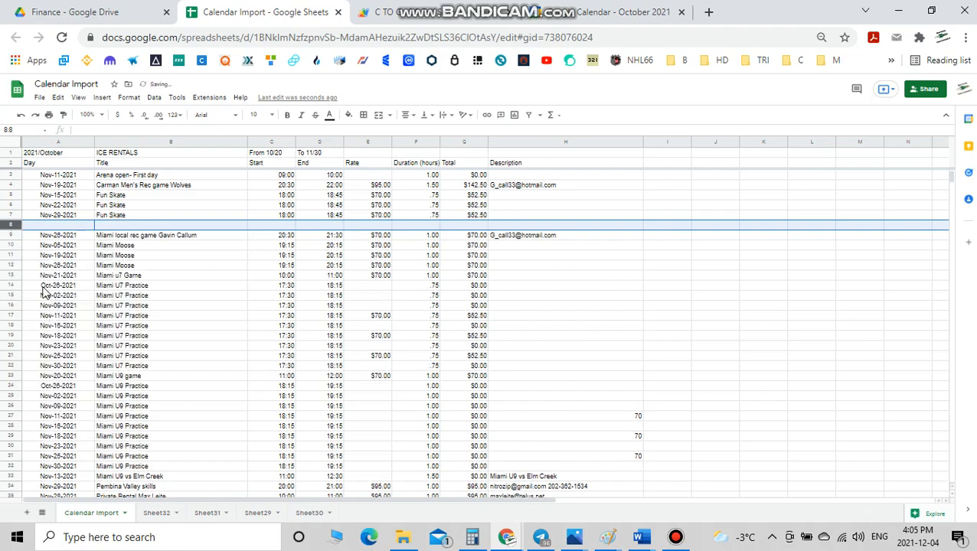
click(9, 244)
right_click(10, 244)
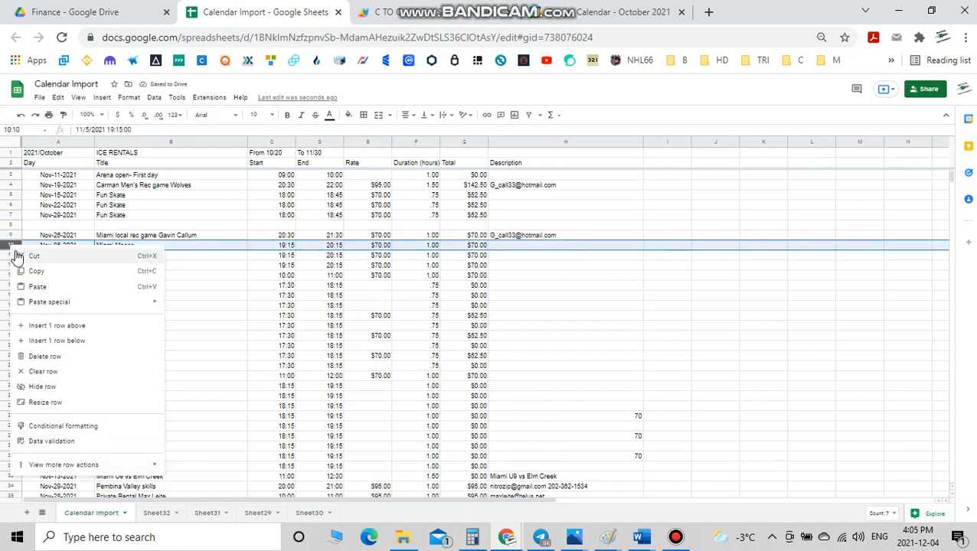
click(55, 326)
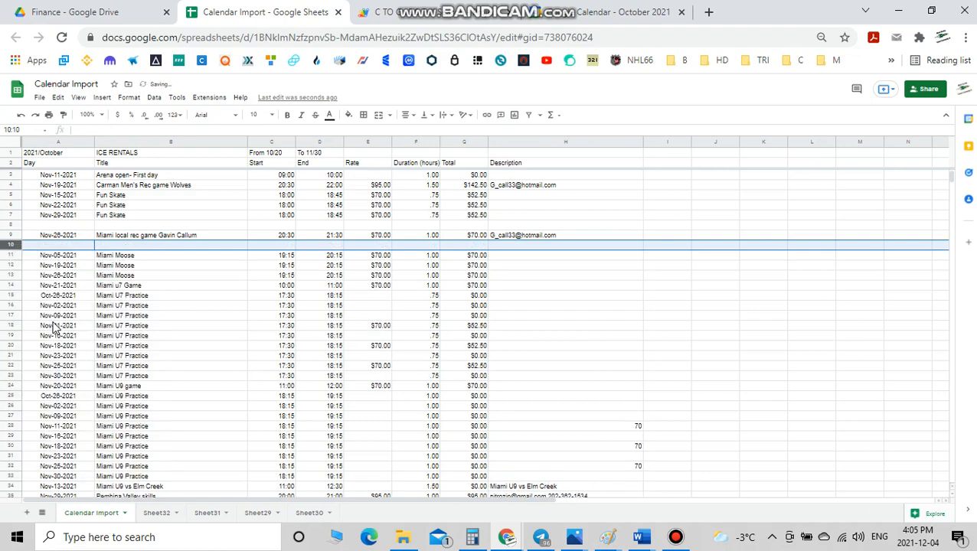
Insert one blank row above the Miami u7 Game row and another above the Miami U9 game row.
click(11, 285)
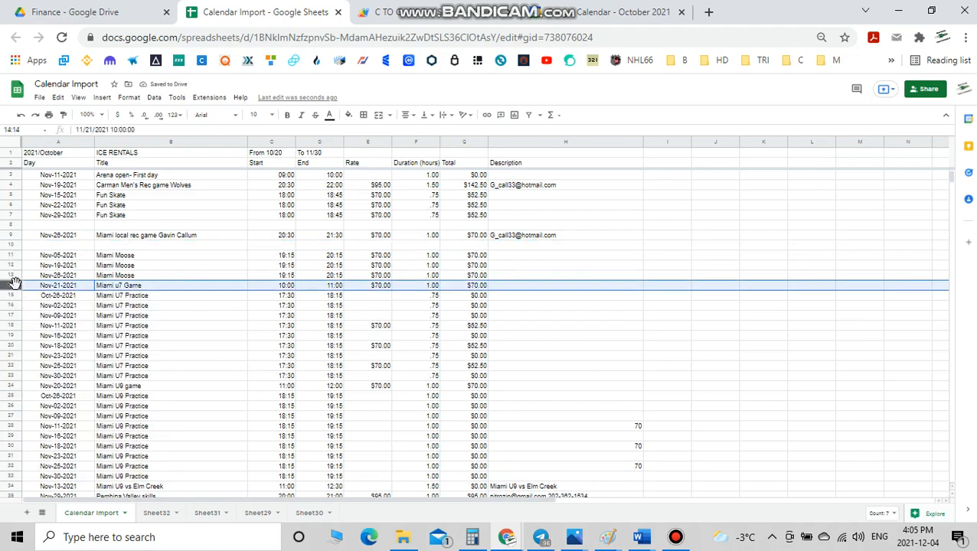
right_click(15, 287)
click(59, 366)
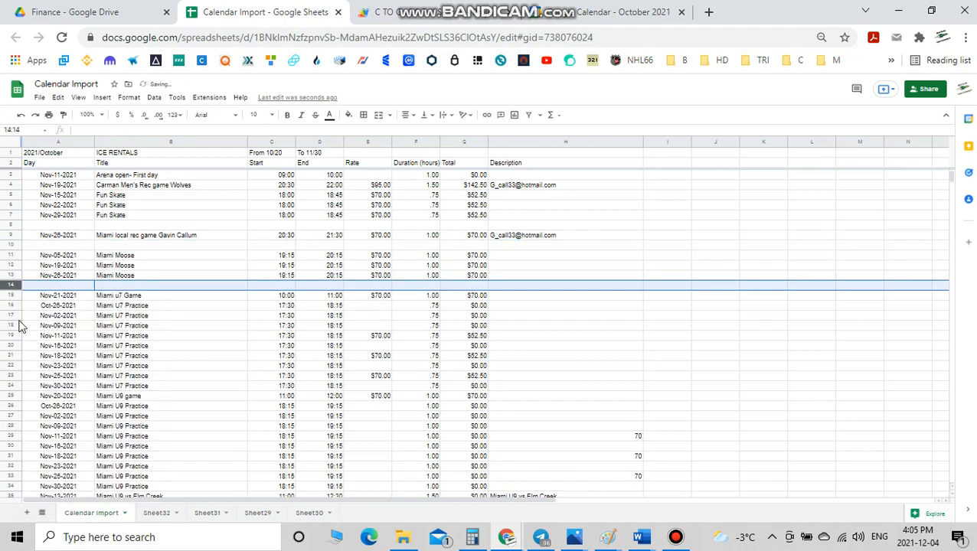
scroll(17, 322, down, 1)
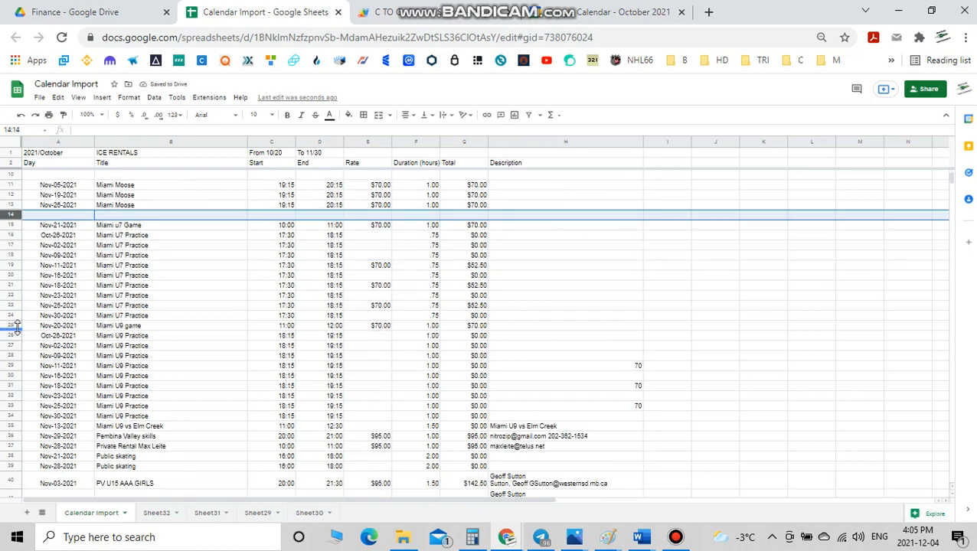
click(11, 323)
right_click(10, 323)
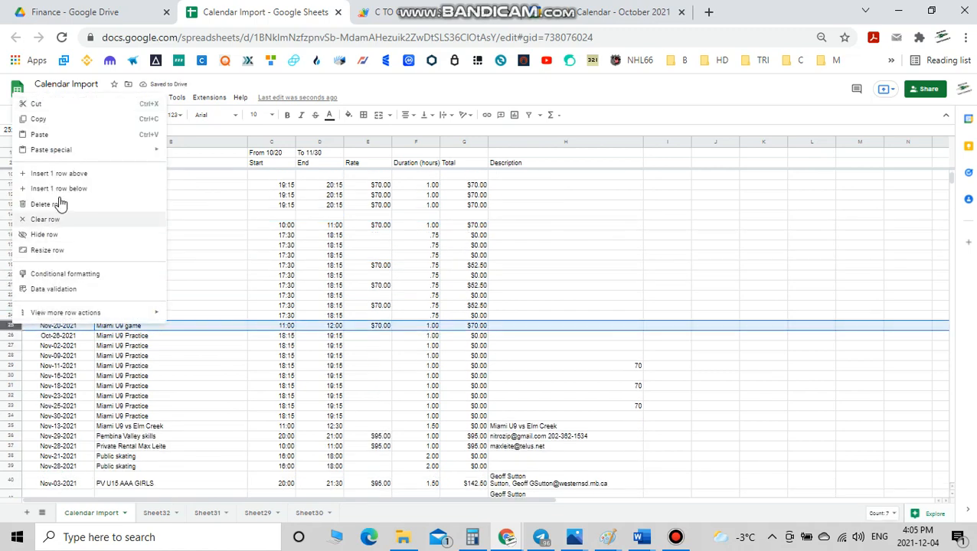
click(75, 174)
scroll(29, 307, down, 1)
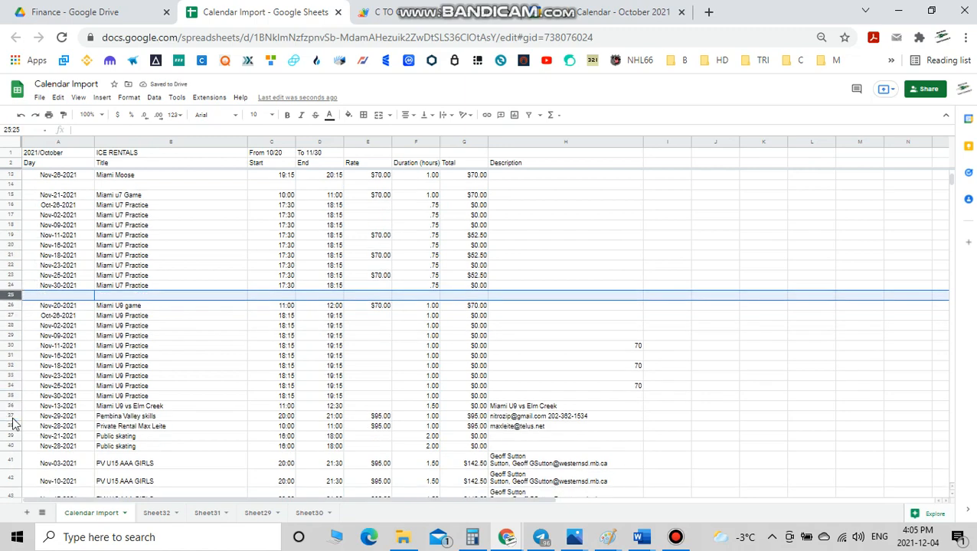
Insert one blank row above the Pembina Valley skills row and another above the first Public skating row.
right_click(12, 414)
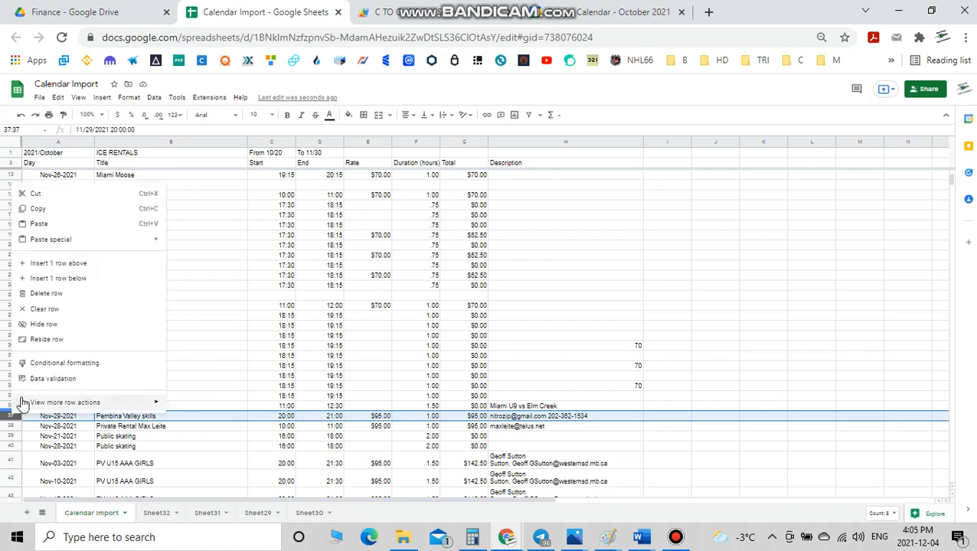
click(61, 263)
scroll(81, 320, down, 2)
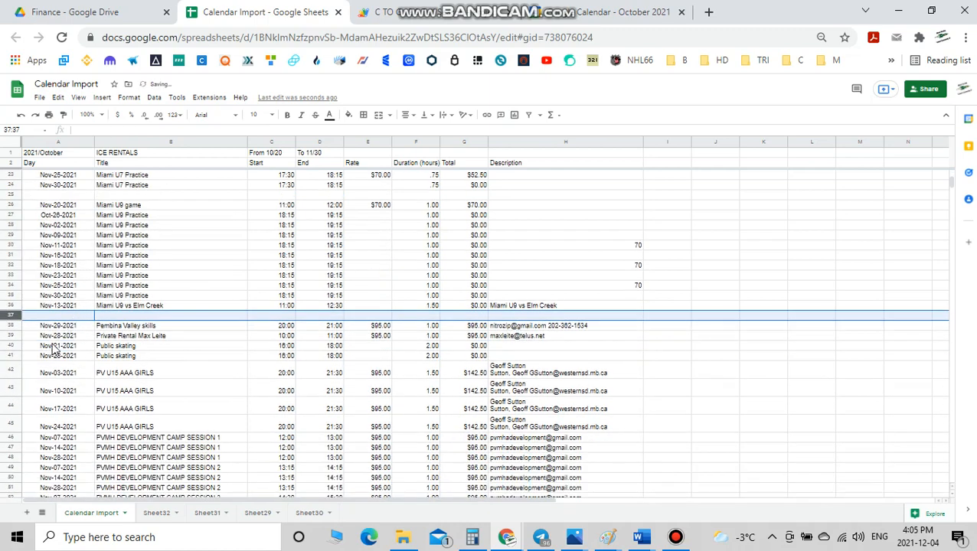
click(10, 345)
right_click(11, 345)
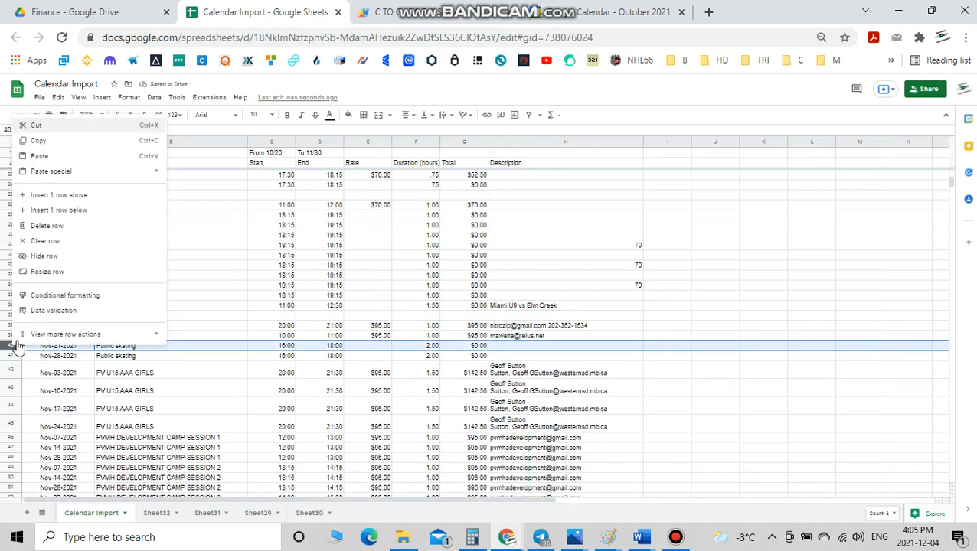
click(76, 196)
scroll(30, 322, down, 1)
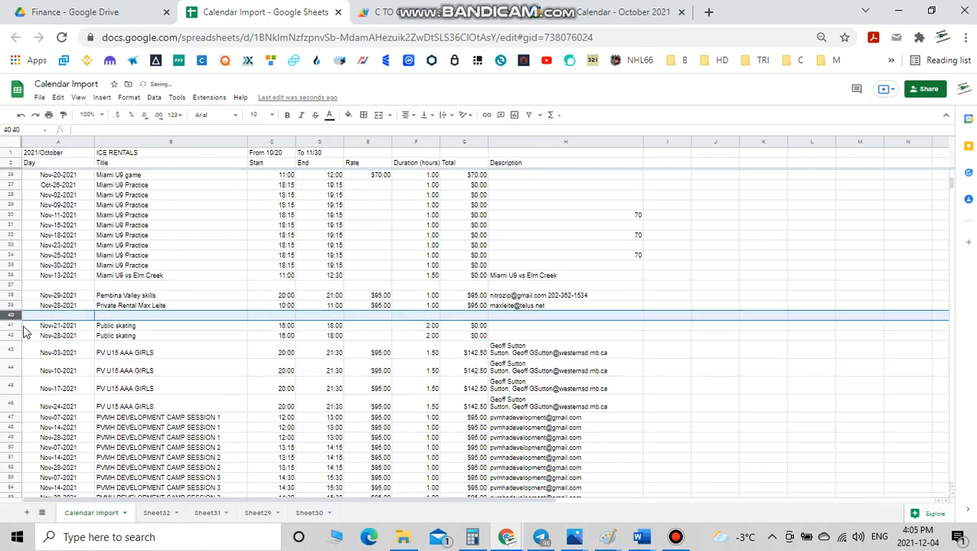
Insert one blank row above the first PV U15 AAA GIRLS row and another above the first PVMH DEVELOPMENT CAMP SESSION 1 row.
click(11, 351)
right_click(11, 350)
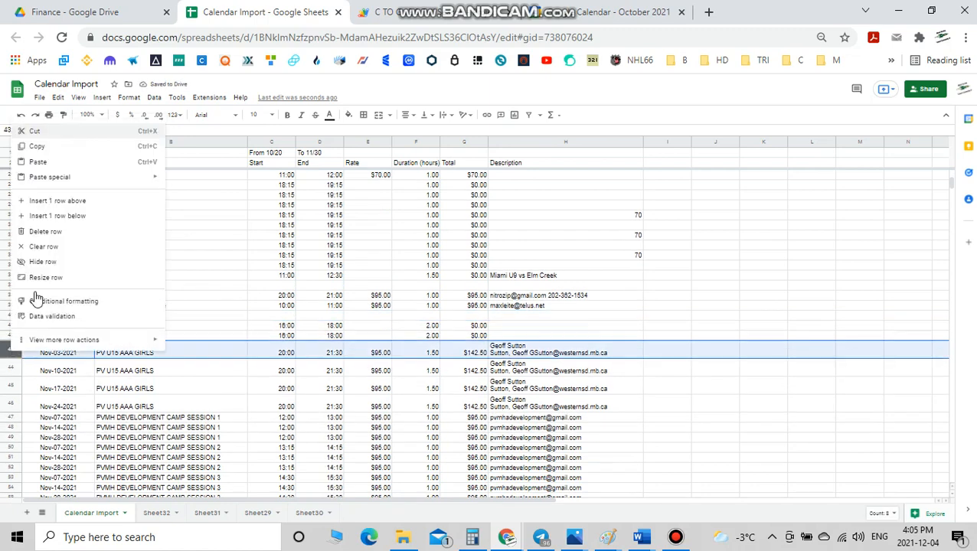
scroll(45, 295, down, 5)
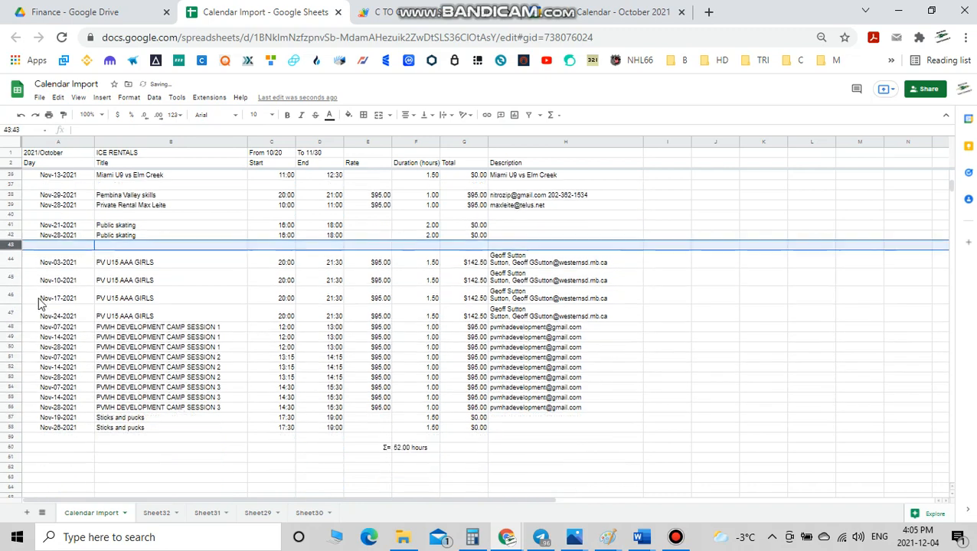
click(12, 288)
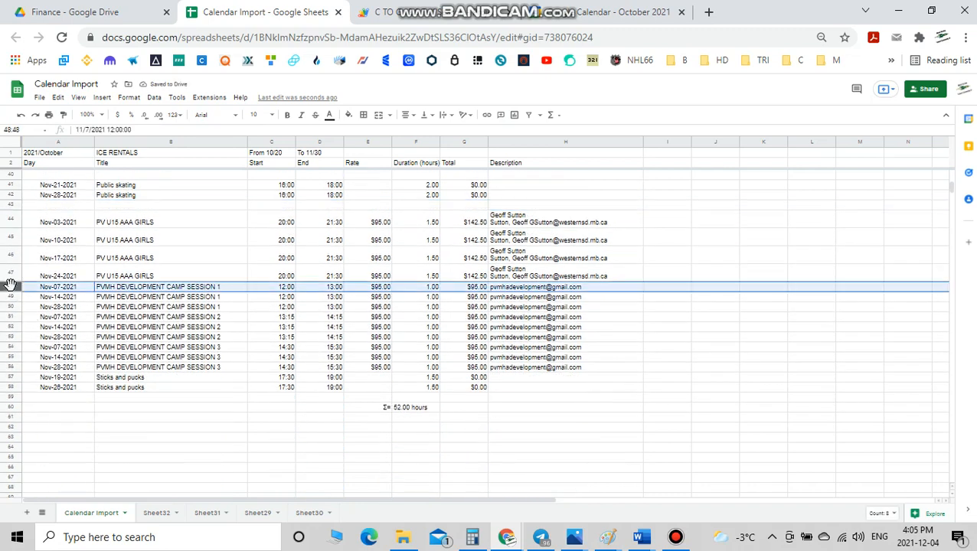
right_click(12, 288)
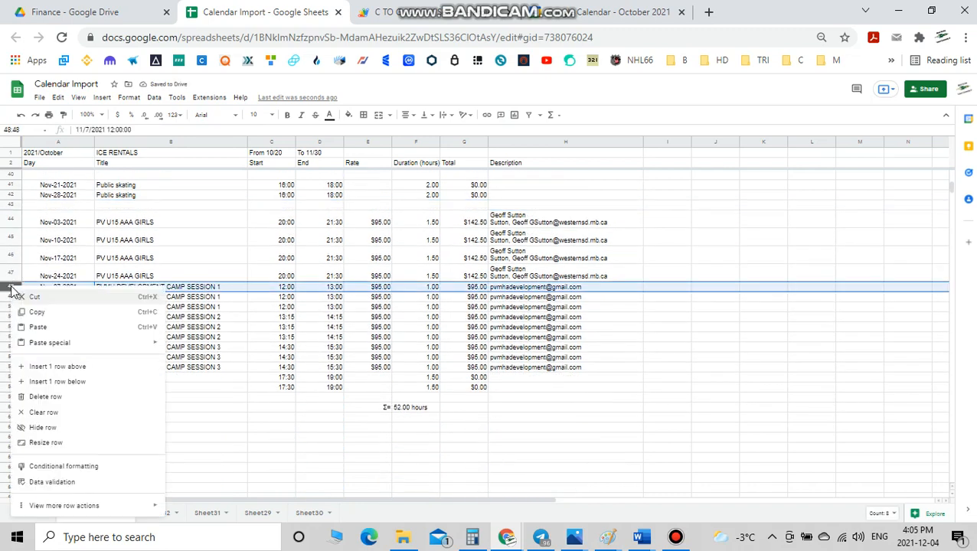
click(48, 368)
Insert one blank row above the first Sticks and pucks row, then clear the row selection.
scroll(46, 348, down, 2)
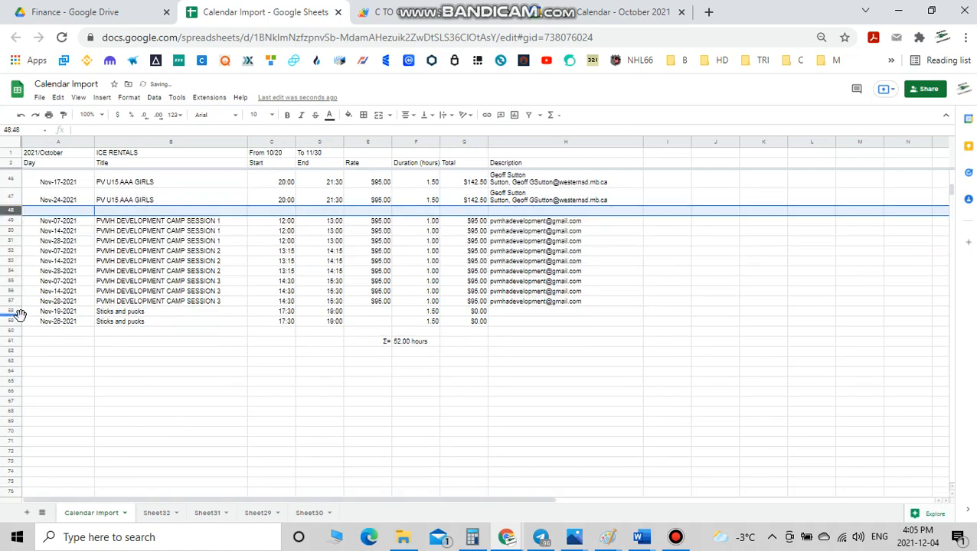
click(11, 311)
right_click(12, 312)
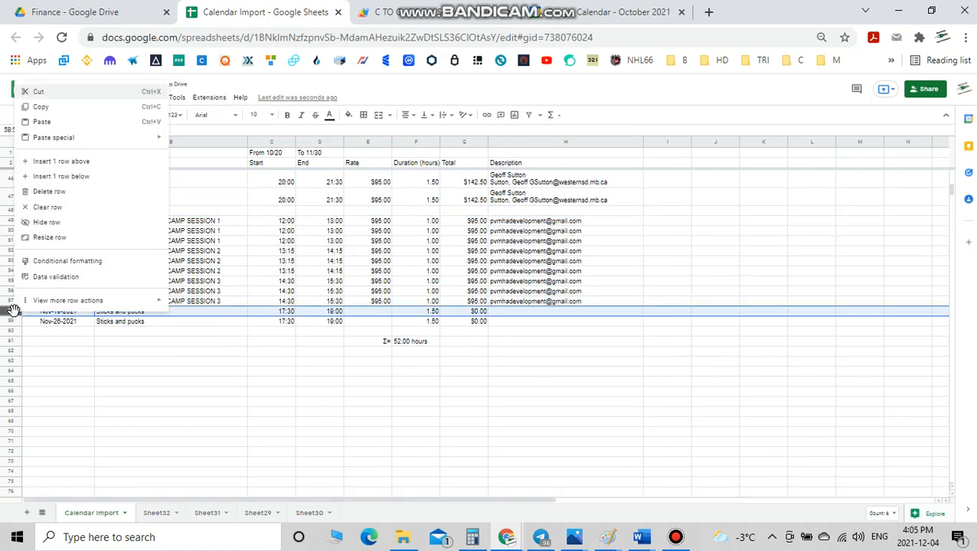
click(70, 162)
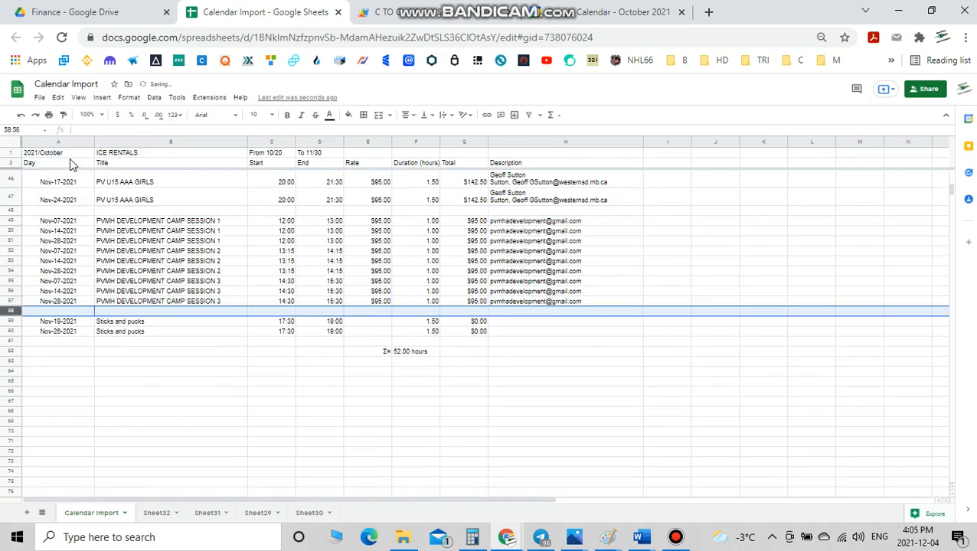
click(222, 382)
Review the separated event groups in the Calendar Import sheet from the first rows through to the Sticks and pucks rows.
scroll(222, 399, up, 10)
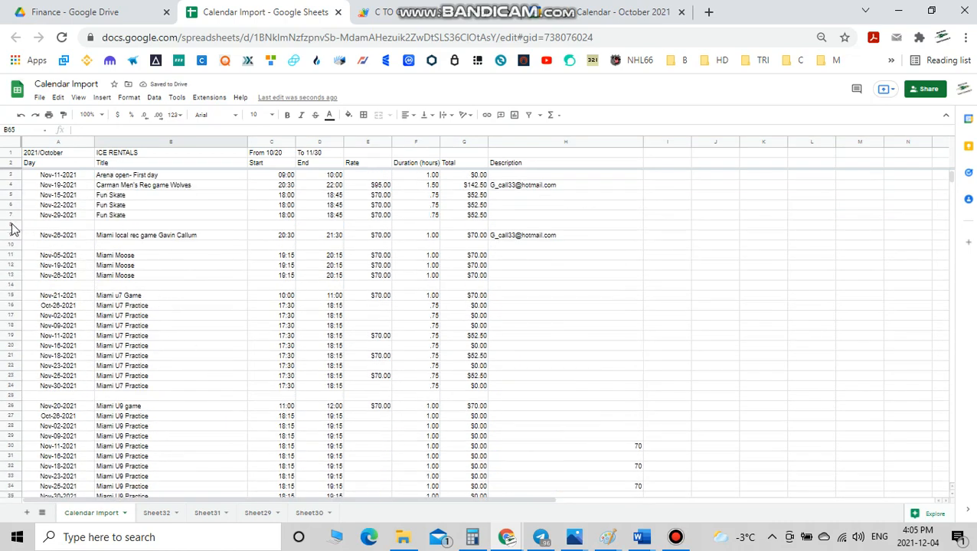
click(12, 225)
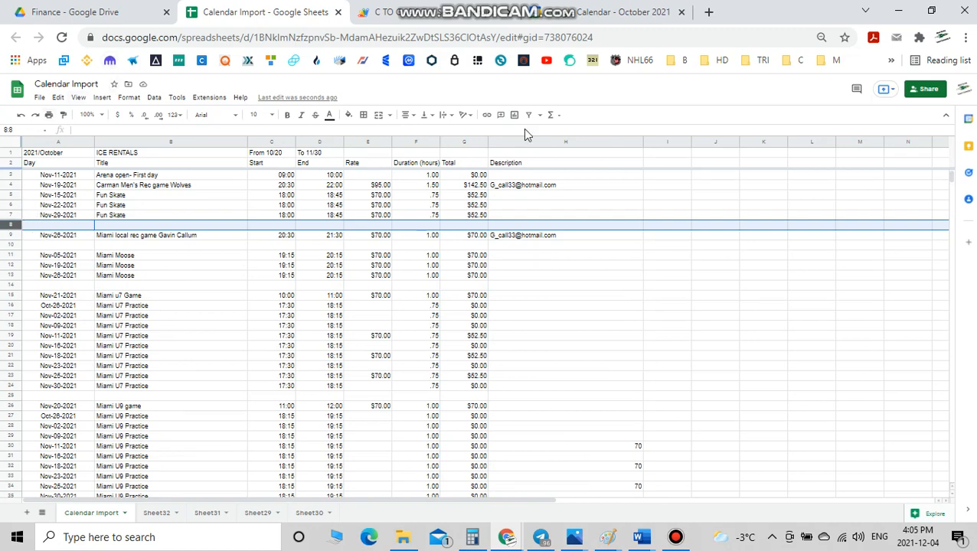
click(549, 315)
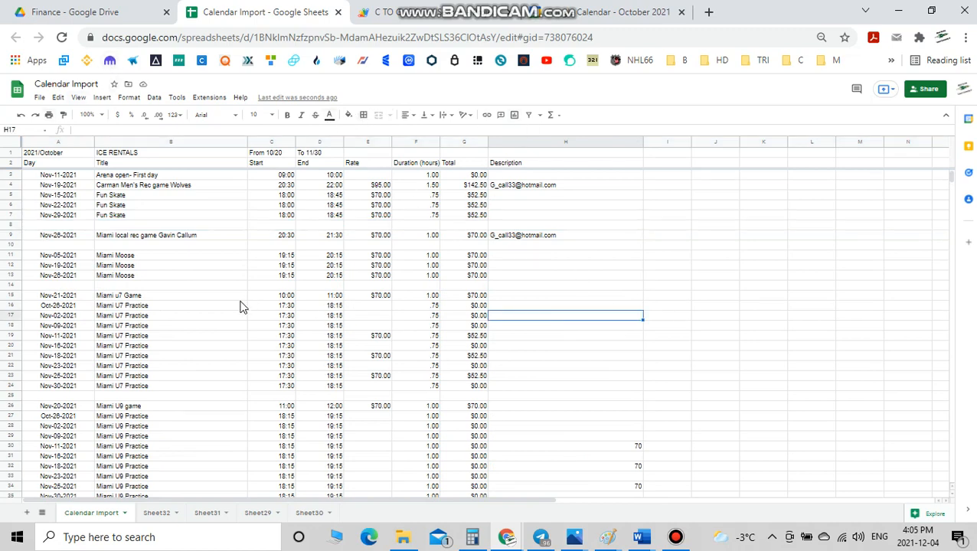
scroll(253, 289, down, 5)
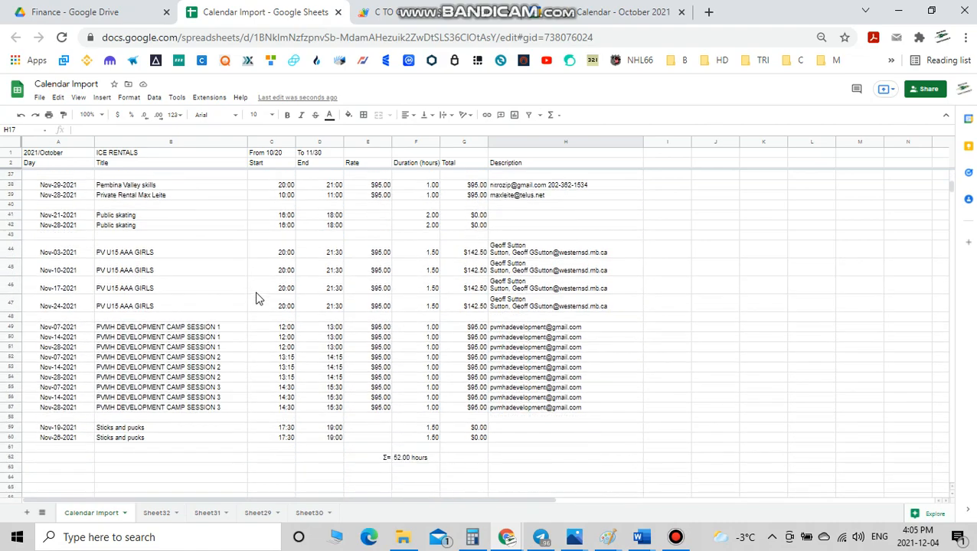
scroll(257, 297, up, 5)
scroll(258, 297, up, 1)
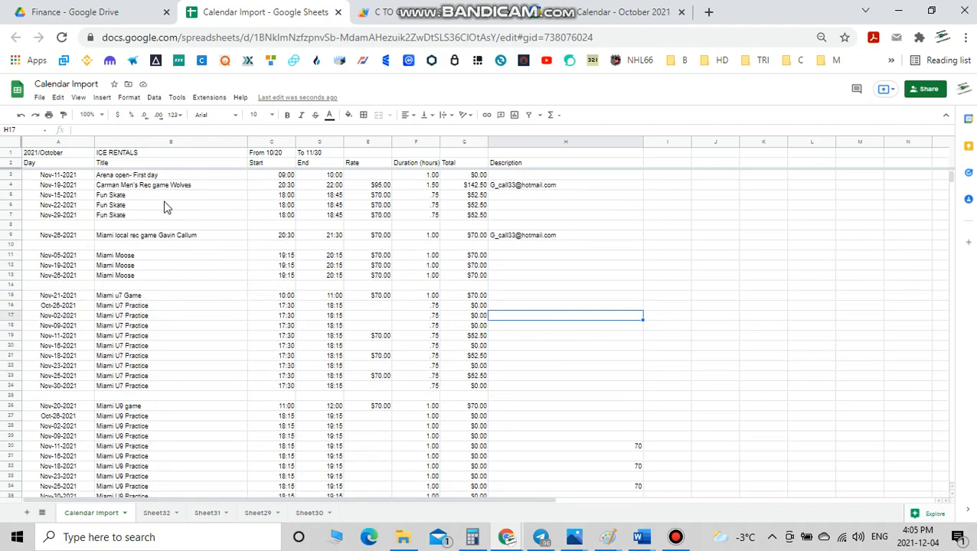
scroll(189, 299, down, 10)
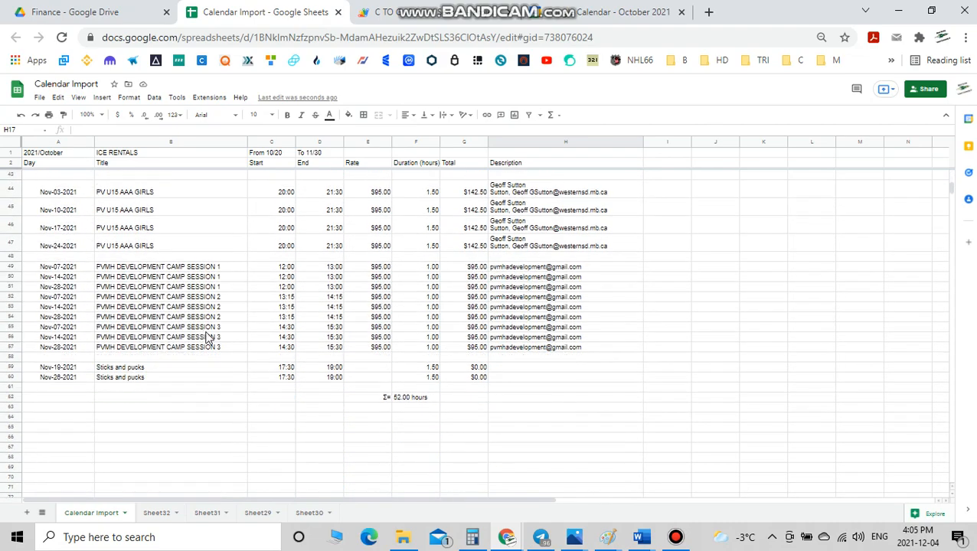
scroll(176, 359, up, 10)
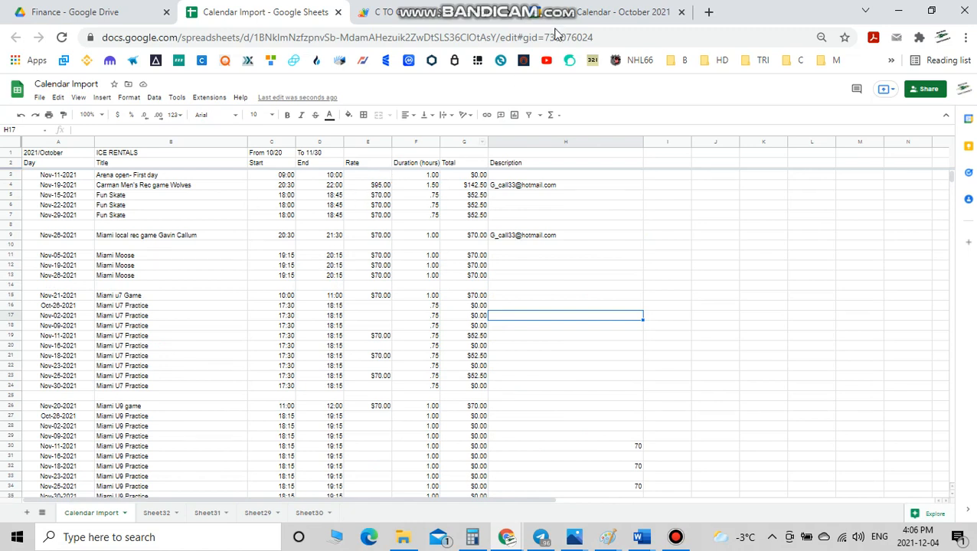
Open Google Drive in a new browser tab and go into the Finance folder.
click(708, 12)
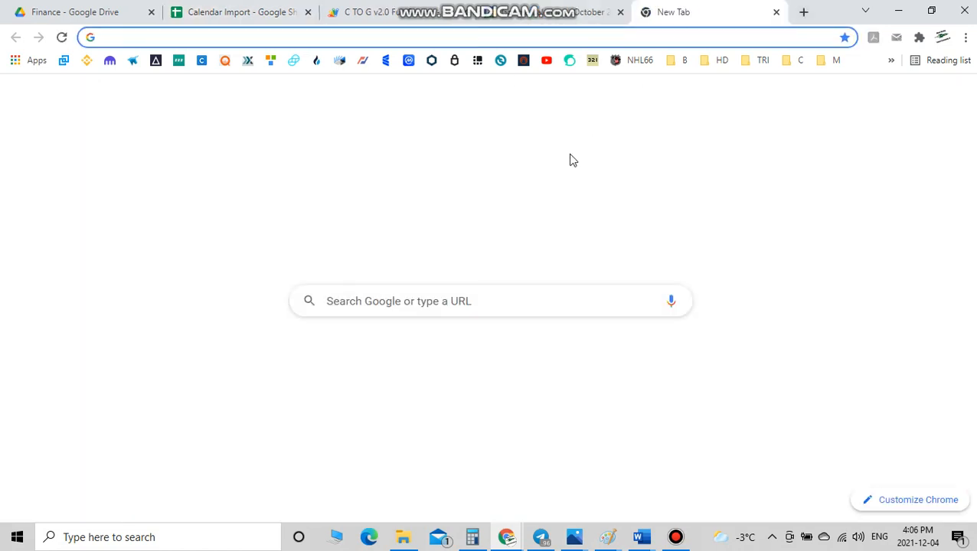
click(922, 96)
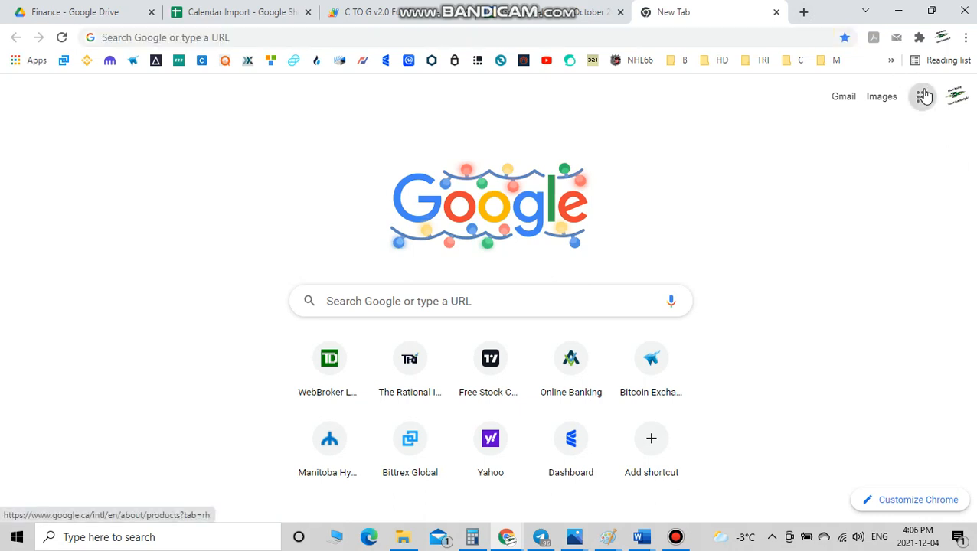
click(800, 220)
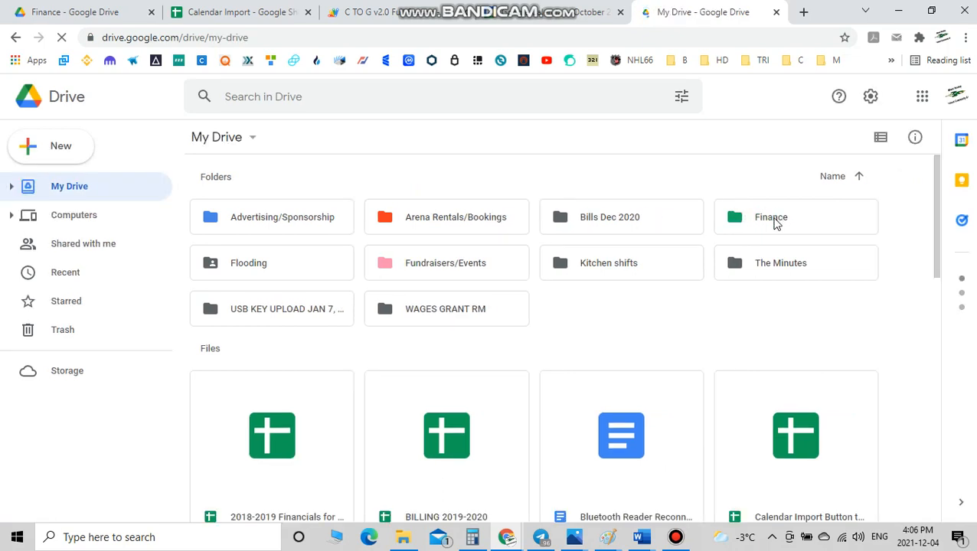
click(775, 222)
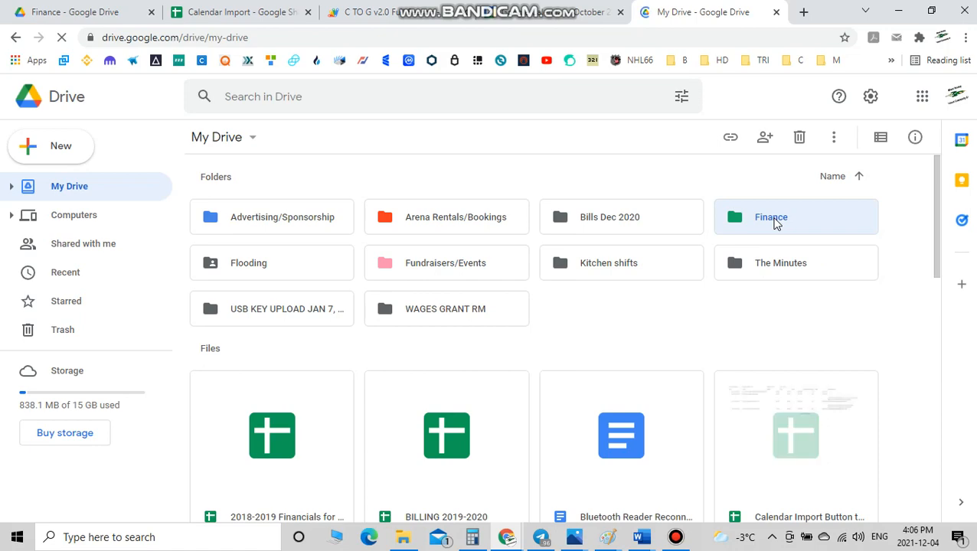
scroll(633, 286, down, 5)
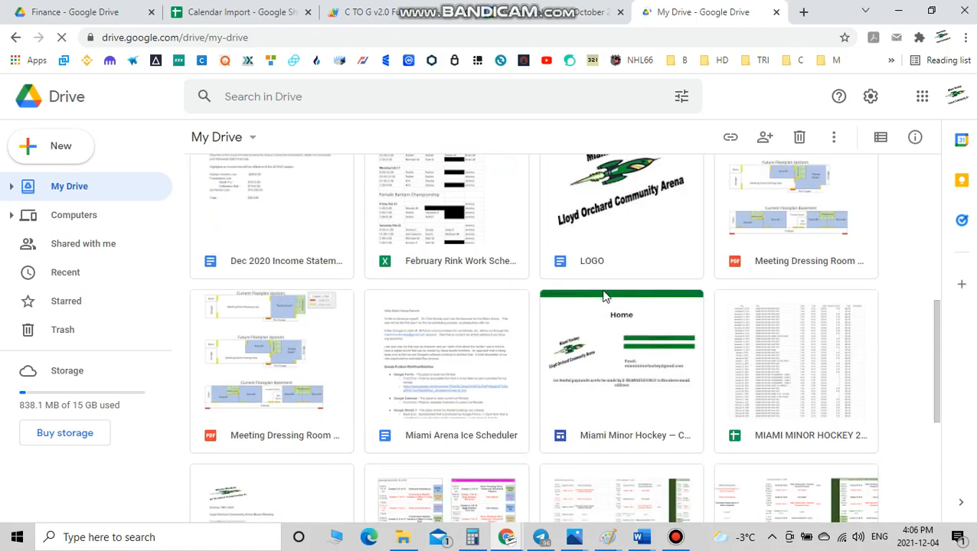
scroll(604, 295, down, 3)
scroll(604, 296, up, 10)
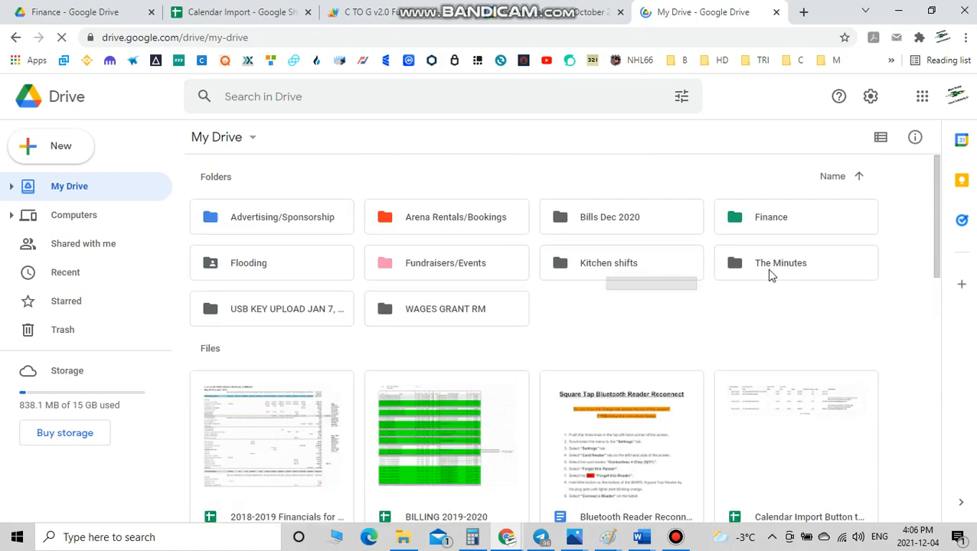
drag(602, 297, 769, 243)
double_click(769, 222)
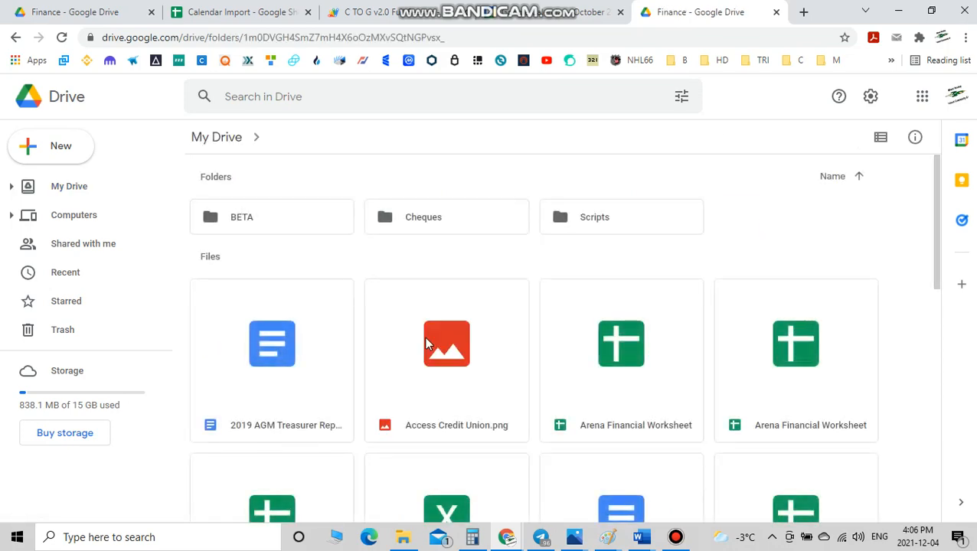
Find the Invoice spreadsheet in the Finance folder and open it.
scroll(426, 344, down, 4)
scroll(427, 343, down, 3)
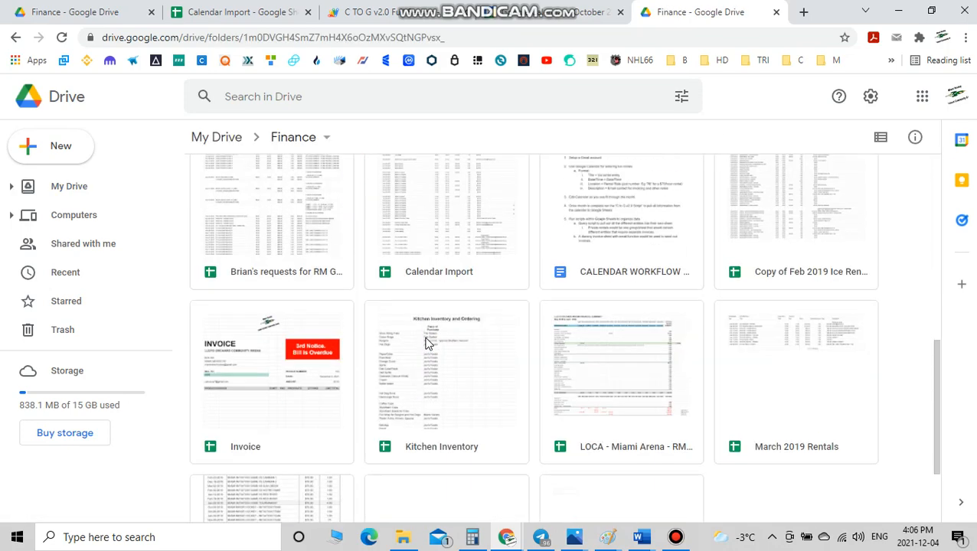
double_click(275, 389)
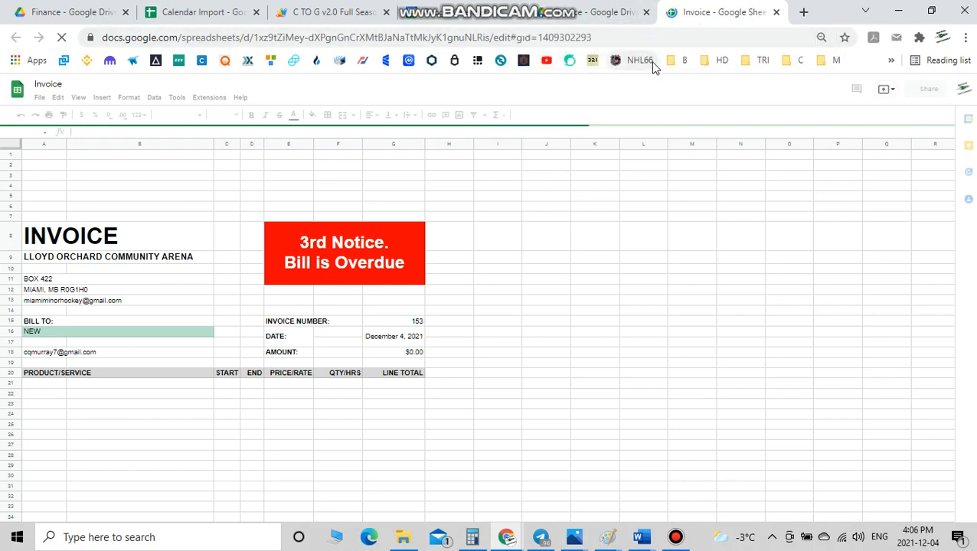
Move the Google Calendar tab to the end of the browser's open tabs, after the Invoice spreadsheet.
drag(490, 12, 512, 52)
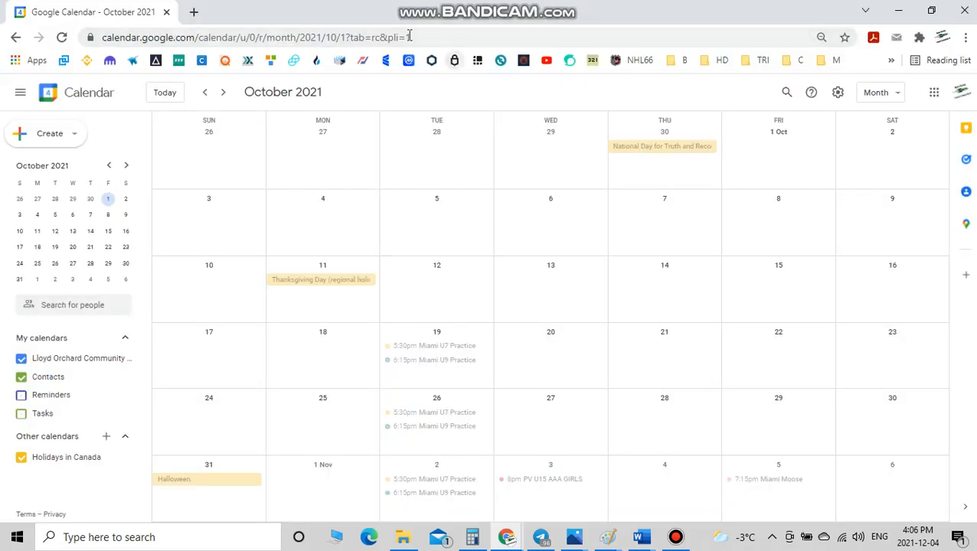
click(931, 11)
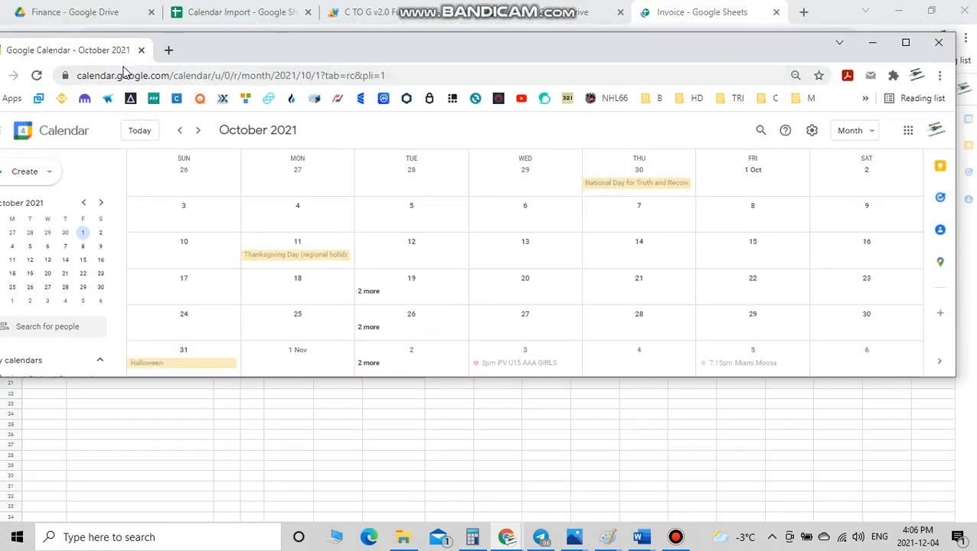
drag(95, 52, 717, 17)
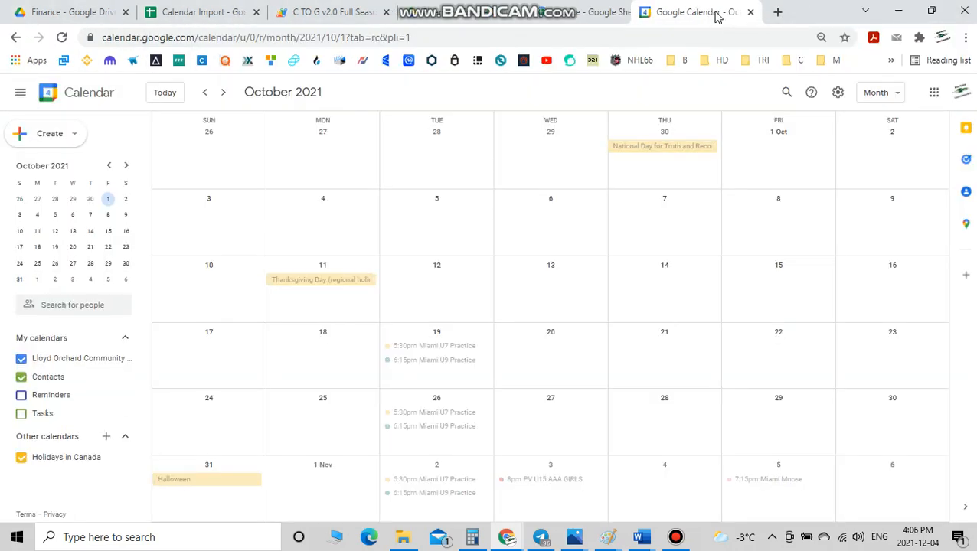
Switch to the Calendar Import spreadsheet and copy the three Miami Moose rows, A11:G13, from Day through Total.
click(584, 22)
click(340, 12)
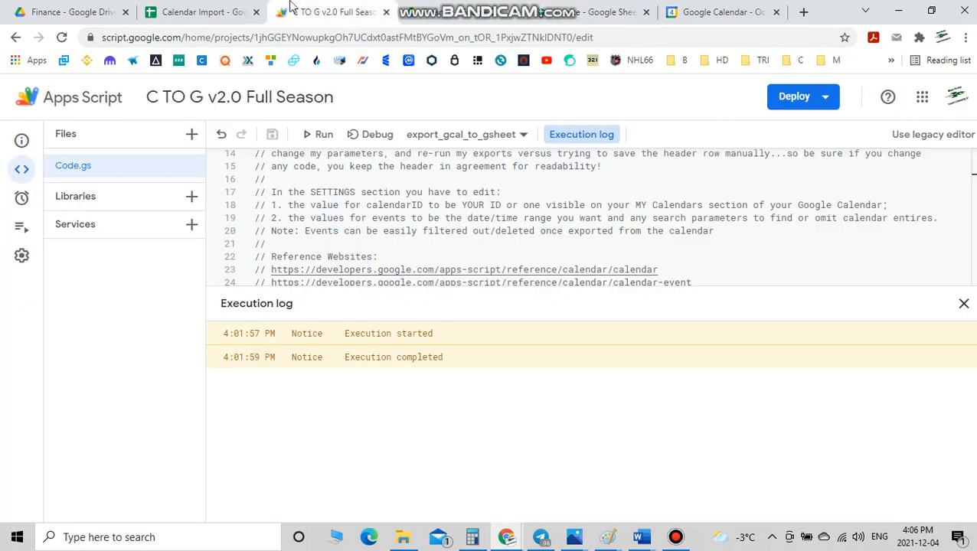
click(226, 17)
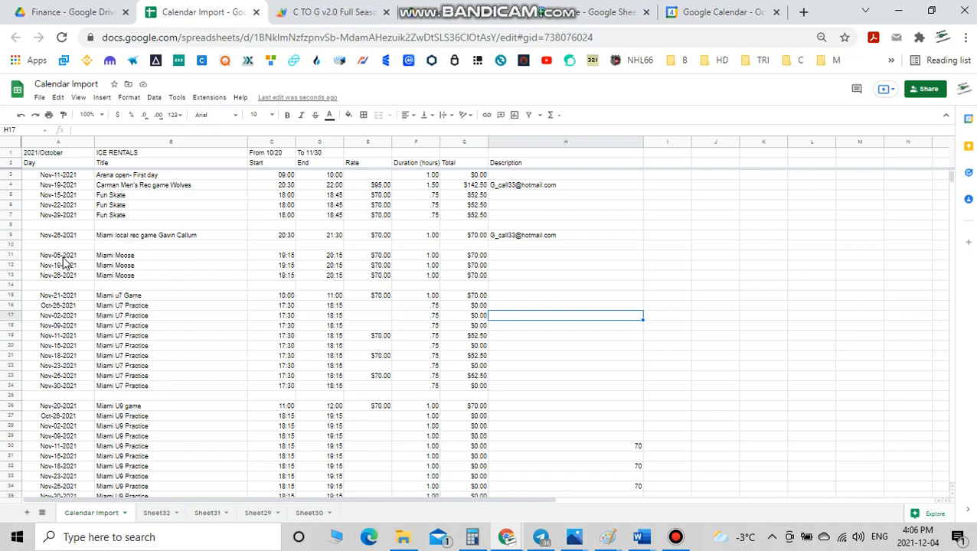
drag(66, 261, 130, 278)
drag(349, 253, 460, 284)
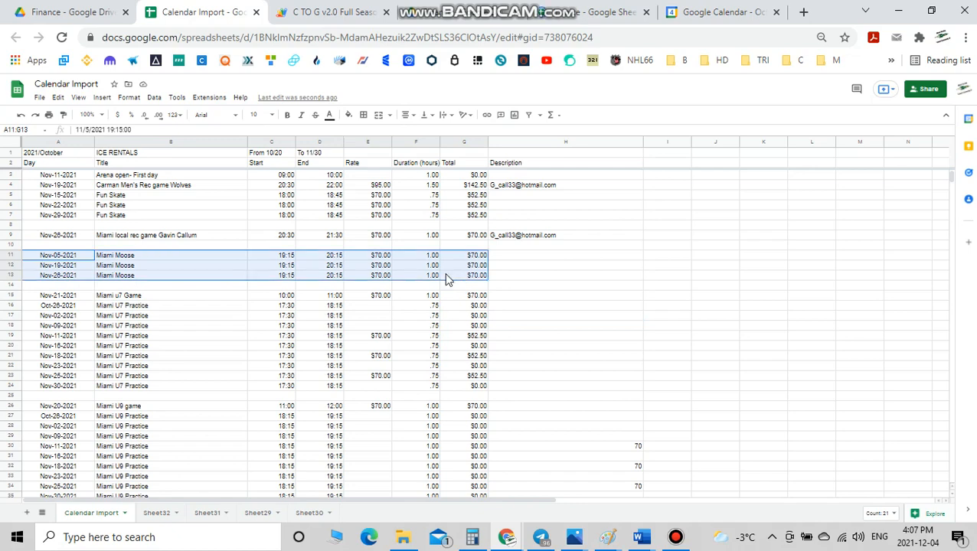
right_click(448, 280)
click(468, 285)
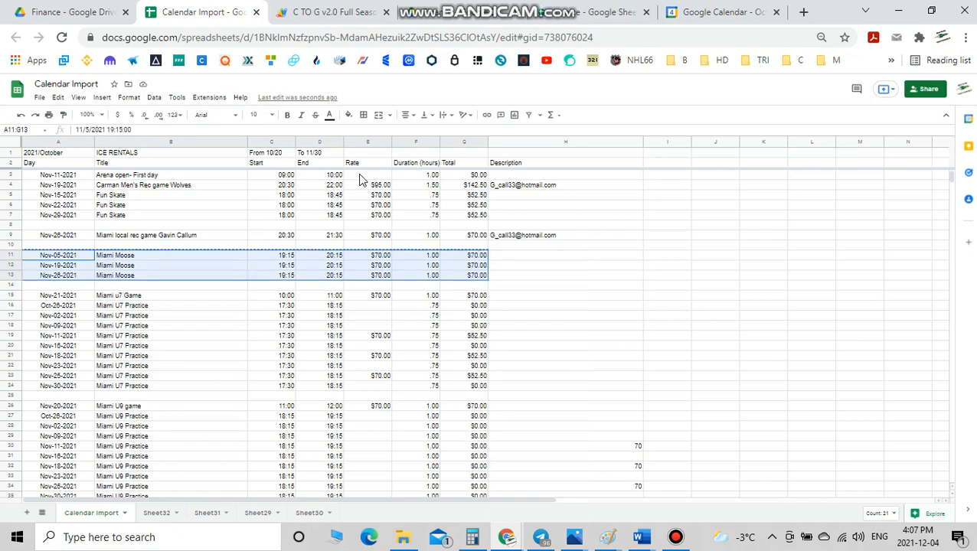
Paste the copied Miami Moose rows into the Invoice spreadsheet starting at cell A21, accepting the edit to the protected range.
click(605, 13)
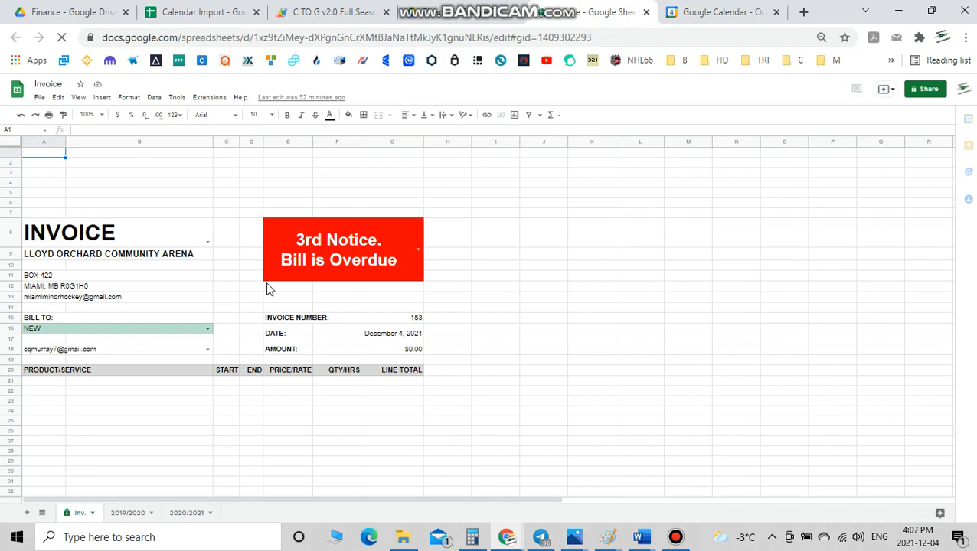
click(38, 385)
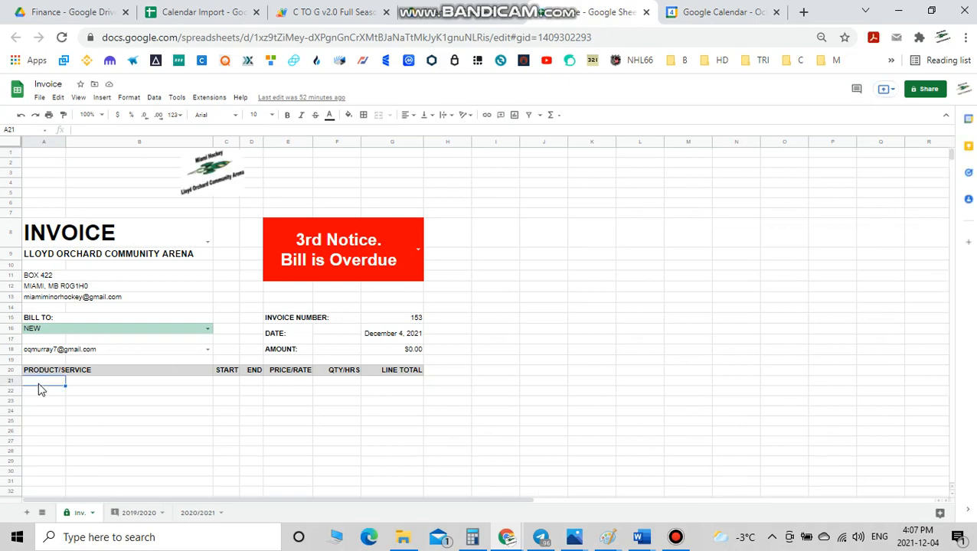
right_click(39, 385)
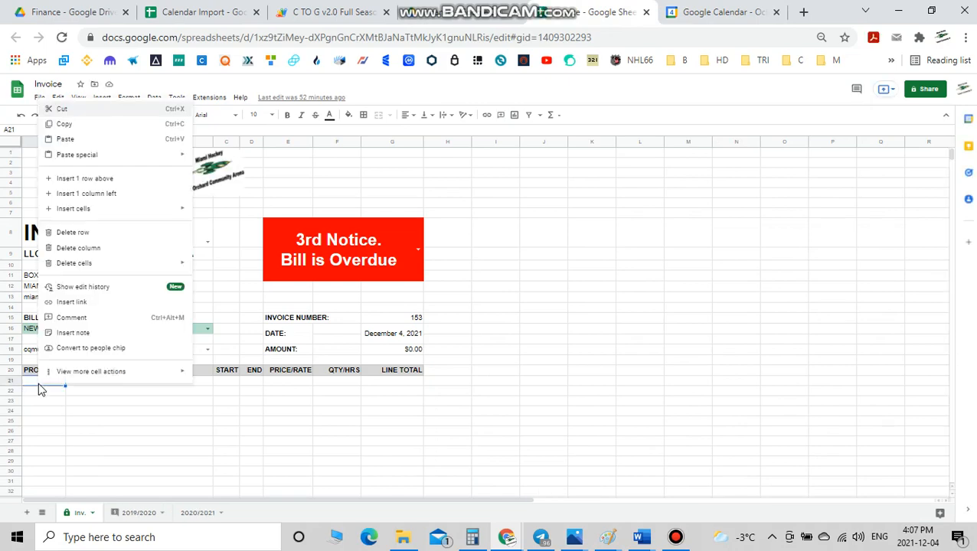
click(68, 139)
click(458, 317)
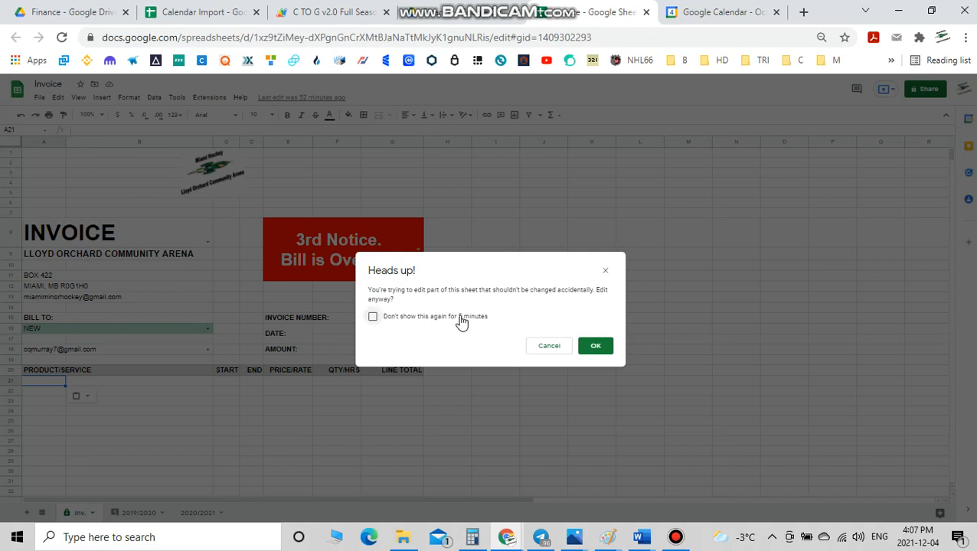
click(597, 349)
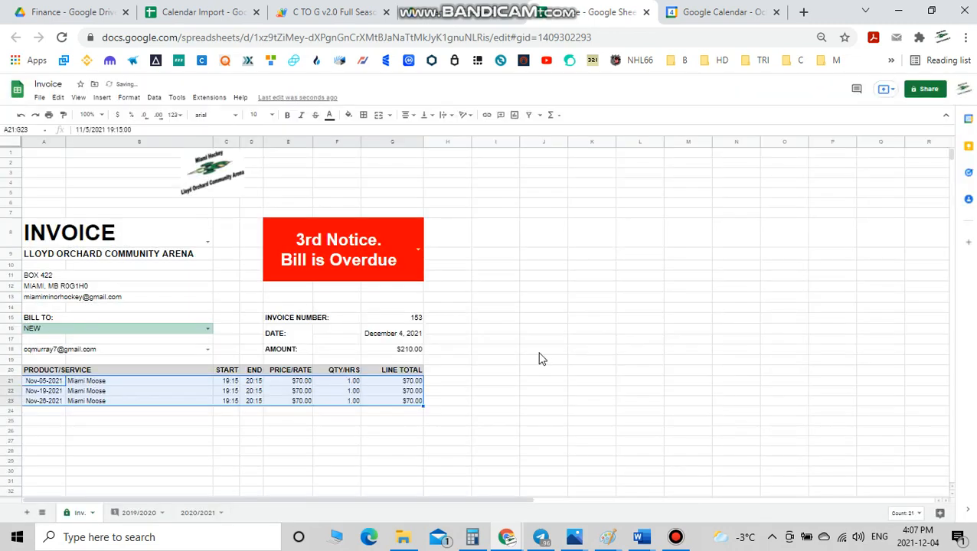
Replace the invoice's overdue notice with the "!" option and set the Bill To customer to MIAMI MOOSE - LADIES HOCKEY.
click(540, 354)
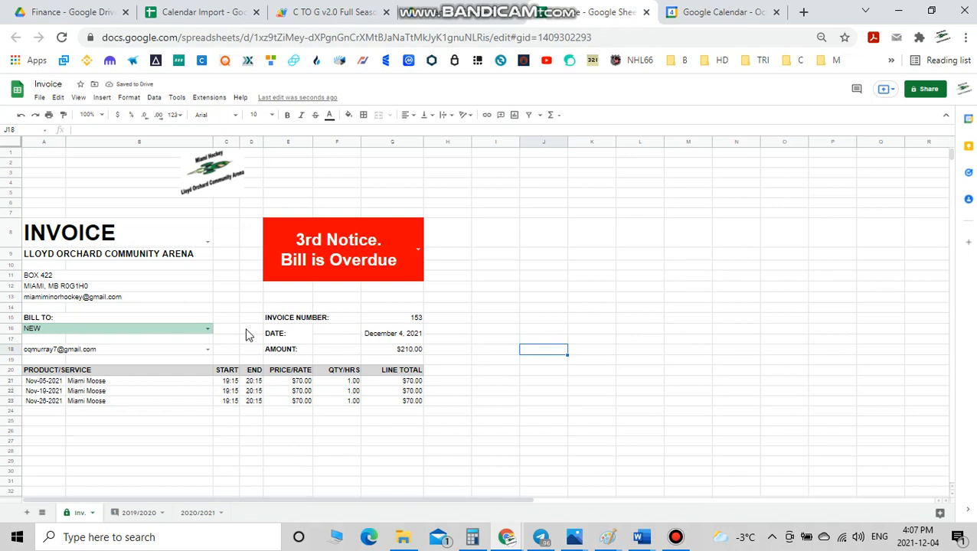
click(417, 250)
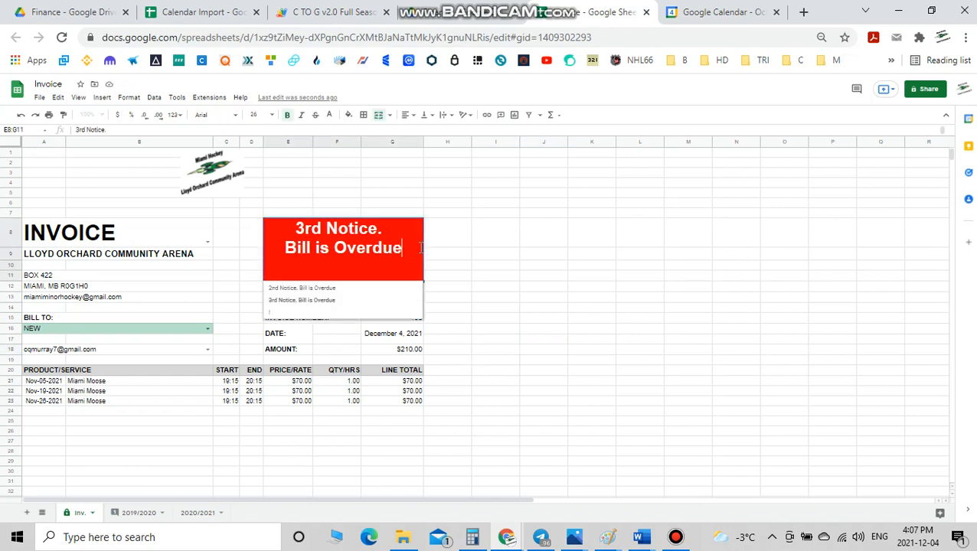
click(274, 312)
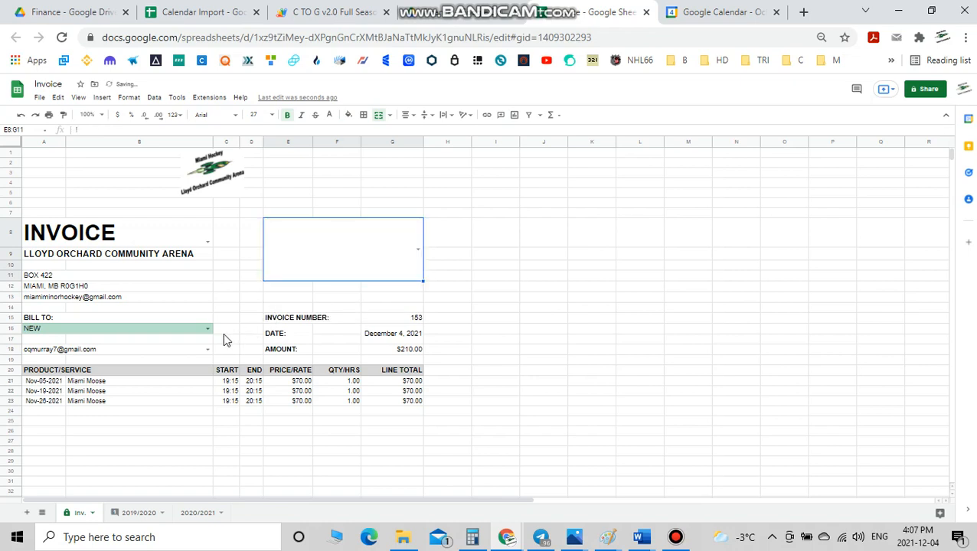
click(204, 331)
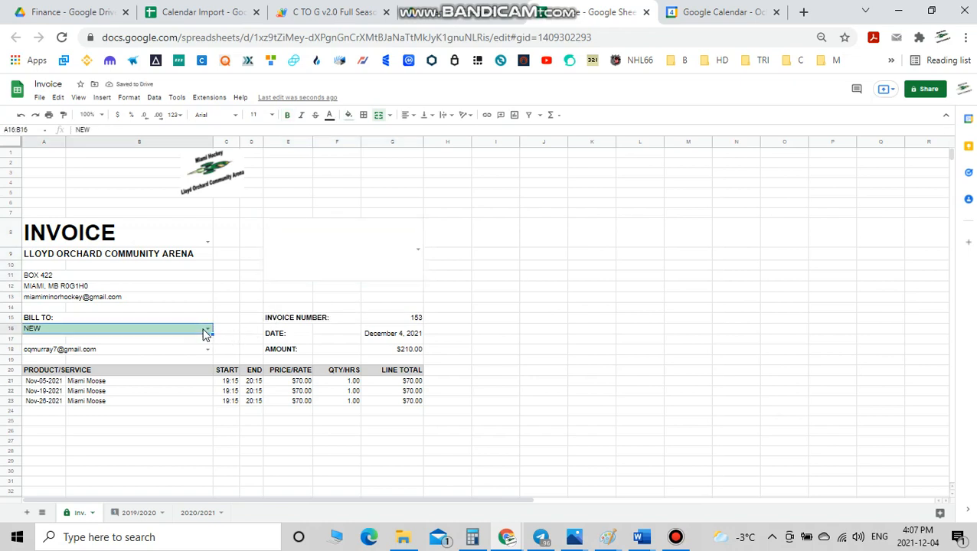
click(208, 330)
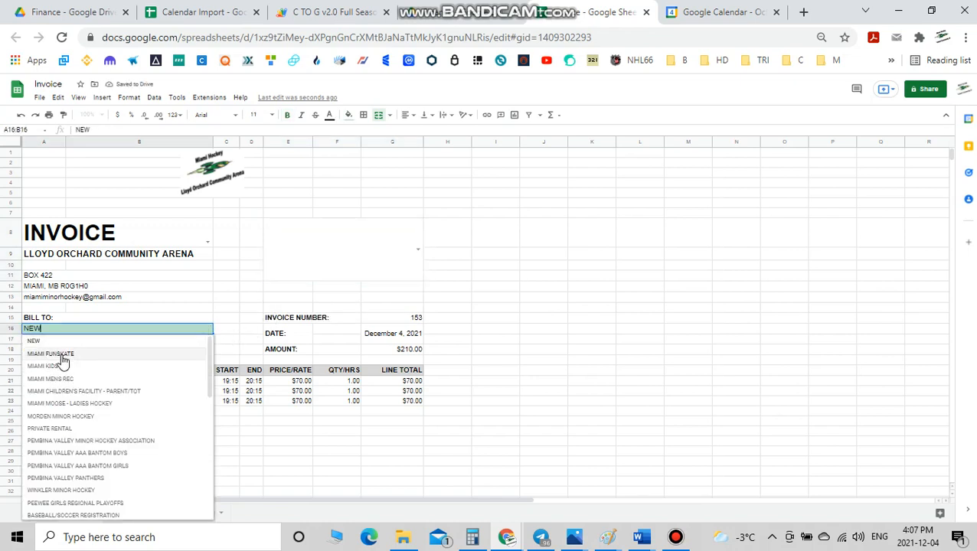
click(80, 403)
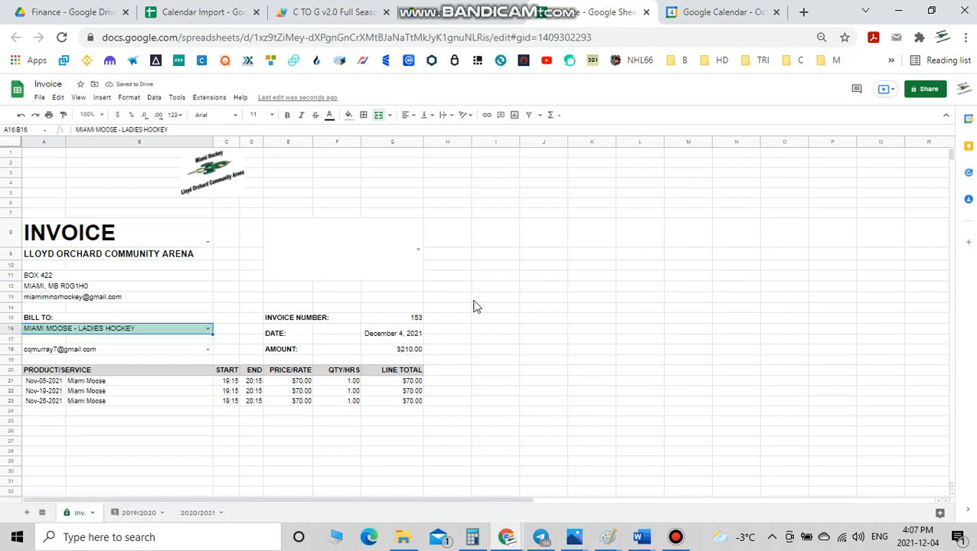
Run the invoice's email script and decline emailing a copy of the invoice to the client.
scroll(474, 306, down, 2)
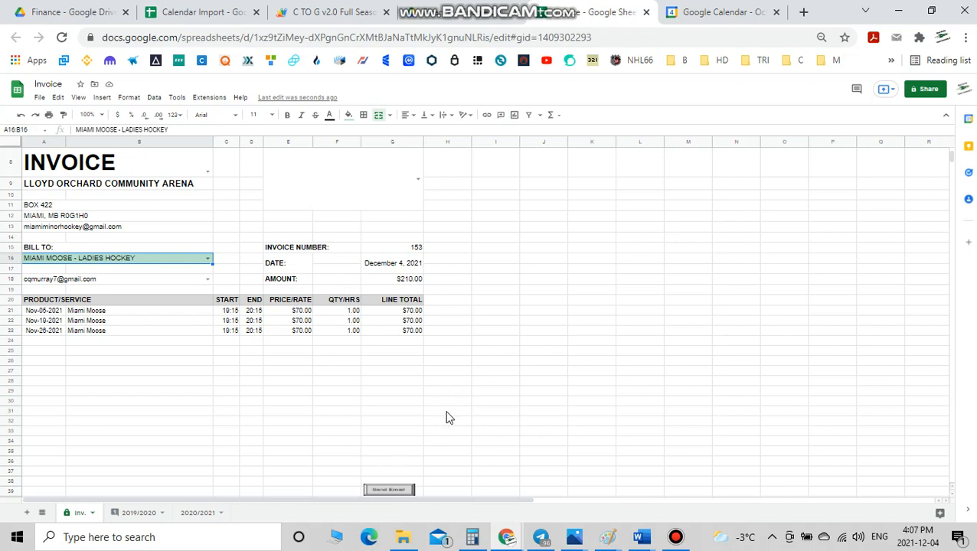
click(403, 492)
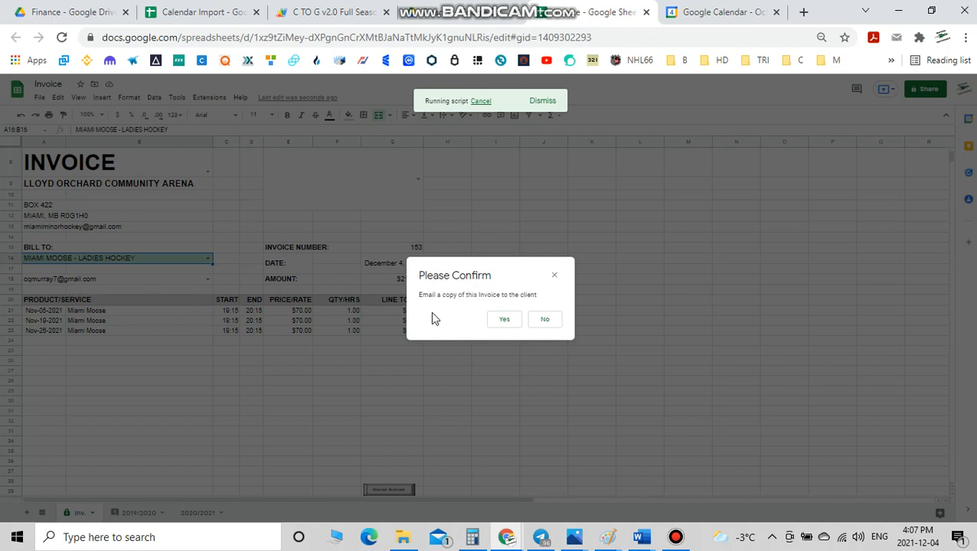
click(549, 323)
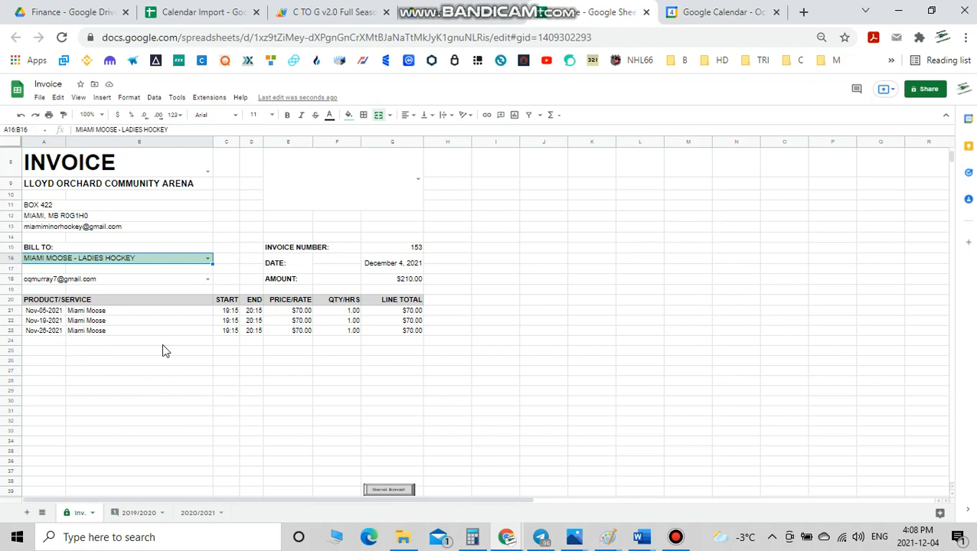
Clear the three Miami Moose rows, A21:G23, from the invoice and switch to the Calendar Import spreadsheet.
drag(49, 314, 421, 330)
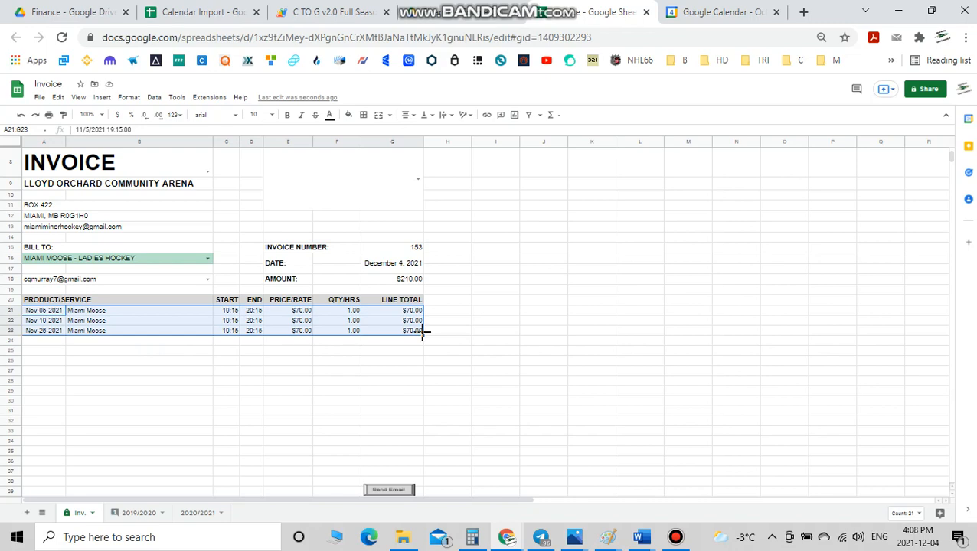
key(Delete)
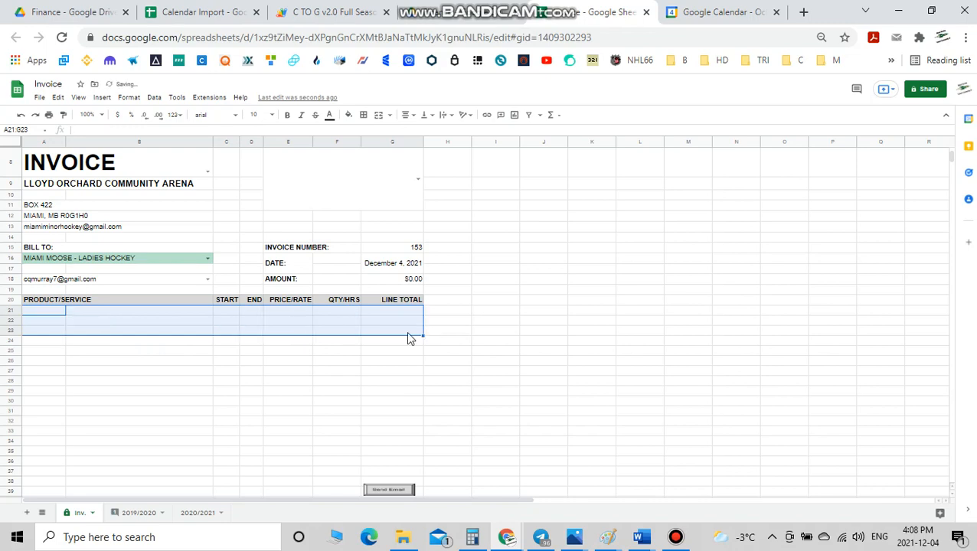
click(218, 8)
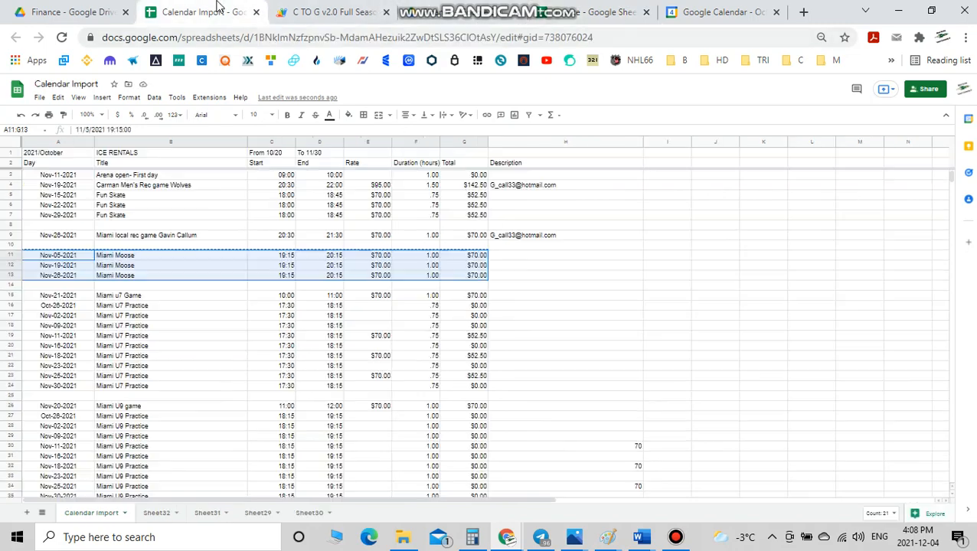
click(664, 260)
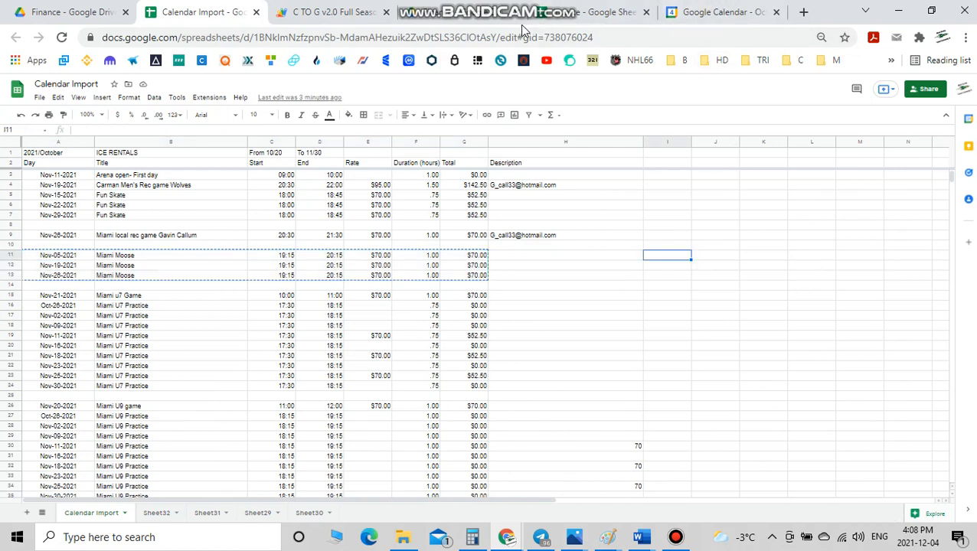
Open the BILLING 2018 2019 spreadsheet from the Finance folder to view it, and return to the Calendar Import spreadsheet.
click(488, 13)
scroll(798, 303, up, 5)
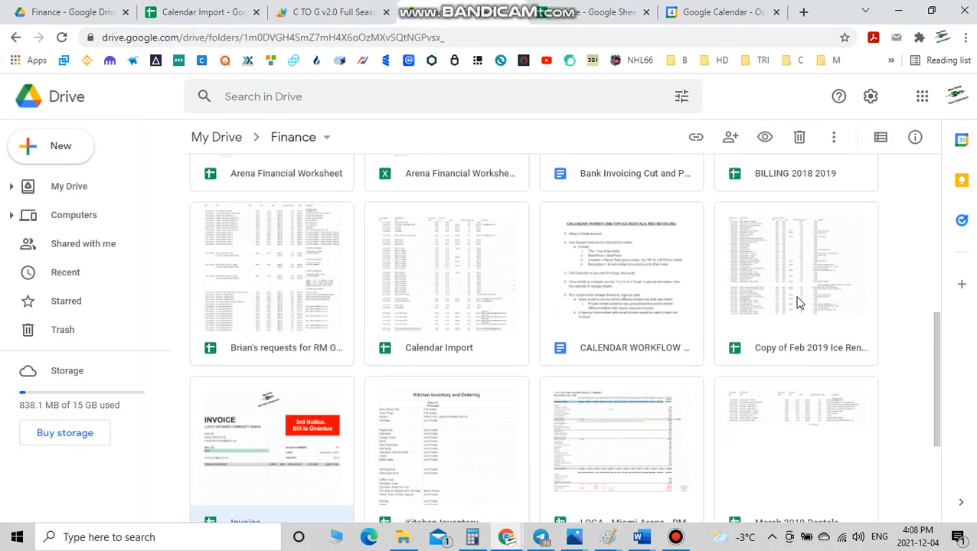
double_click(812, 374)
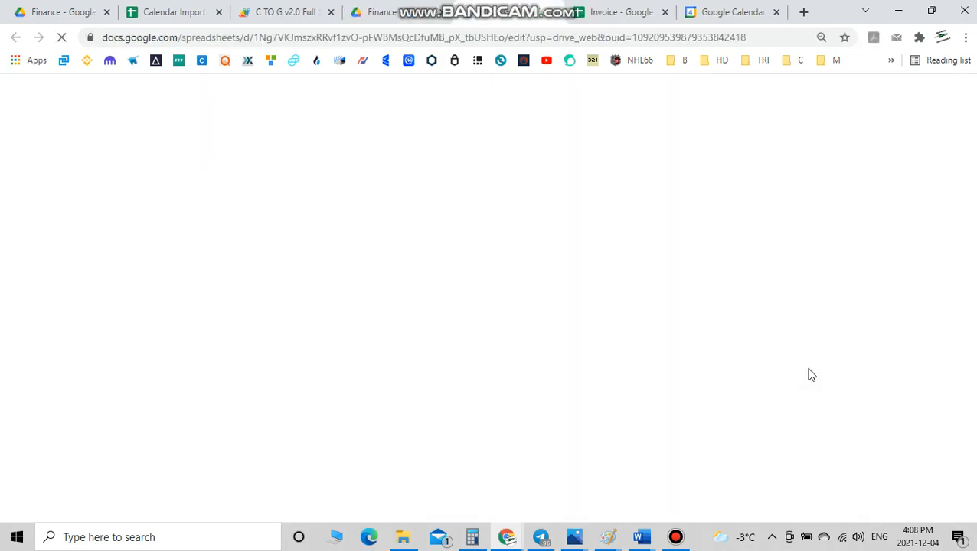
click(675, 537)
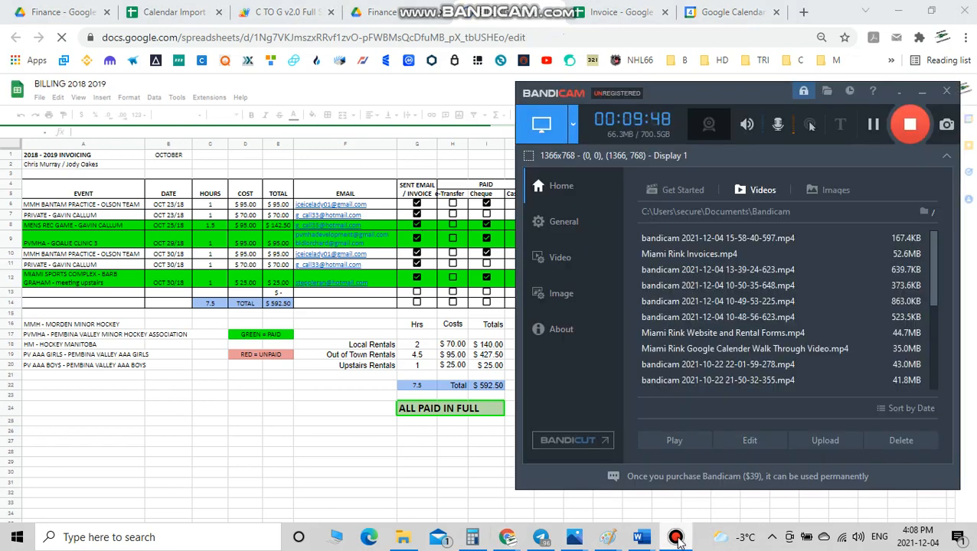
click(675, 537)
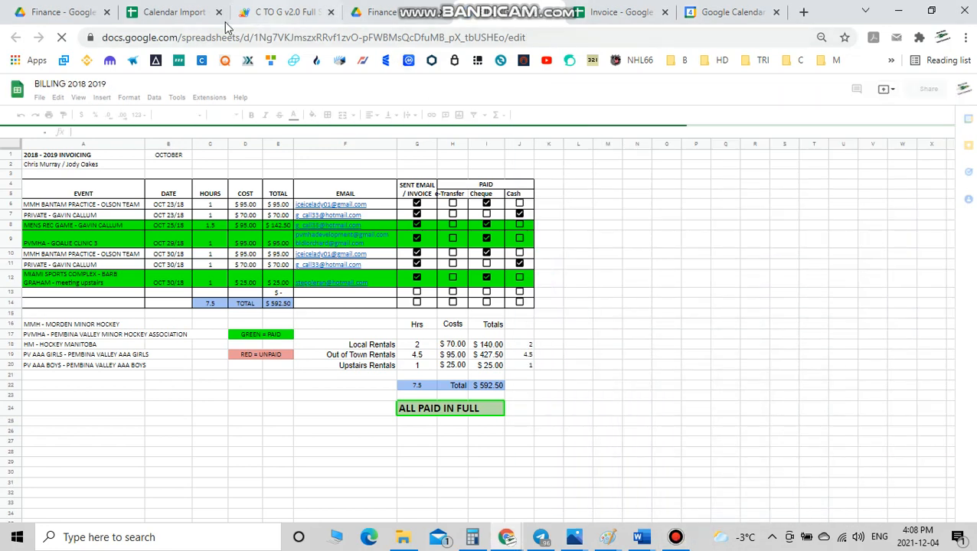
click(193, 12)
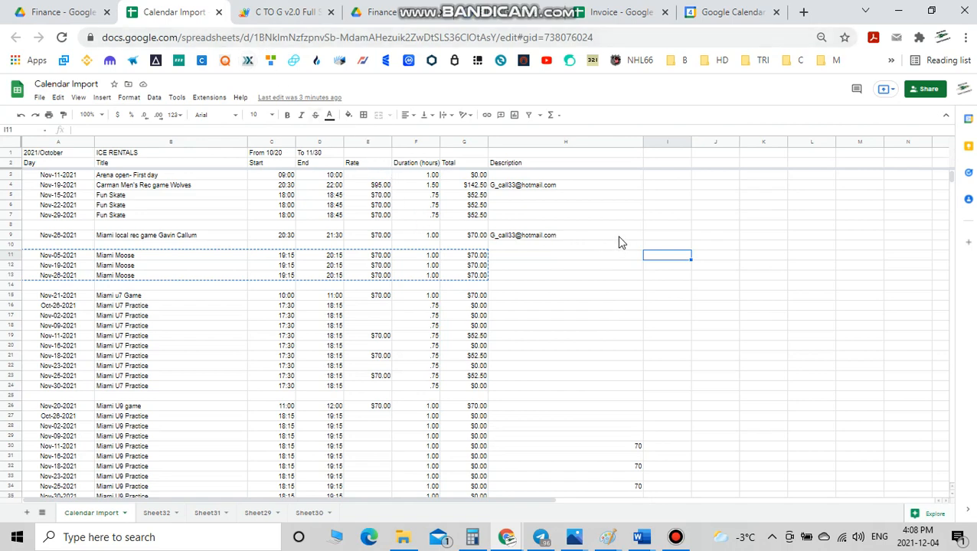
click(601, 223)
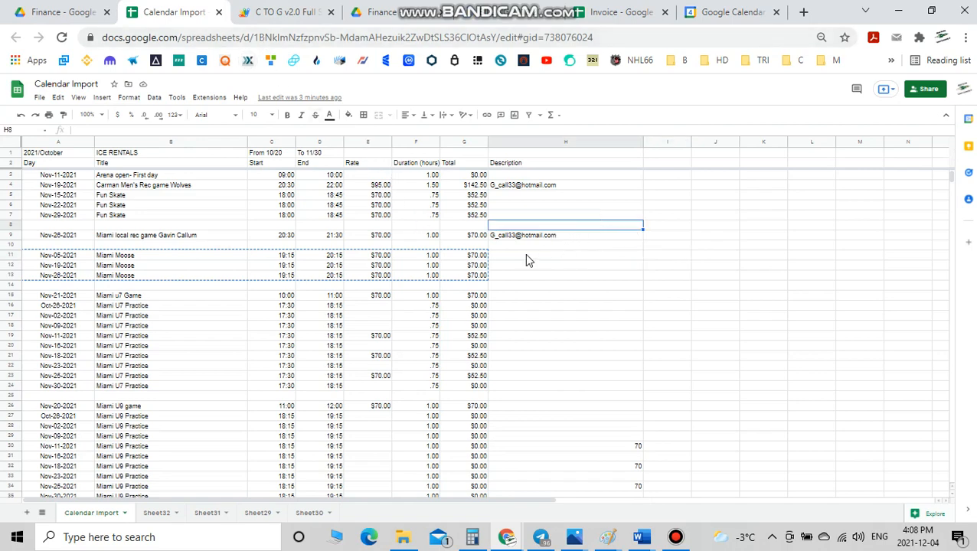